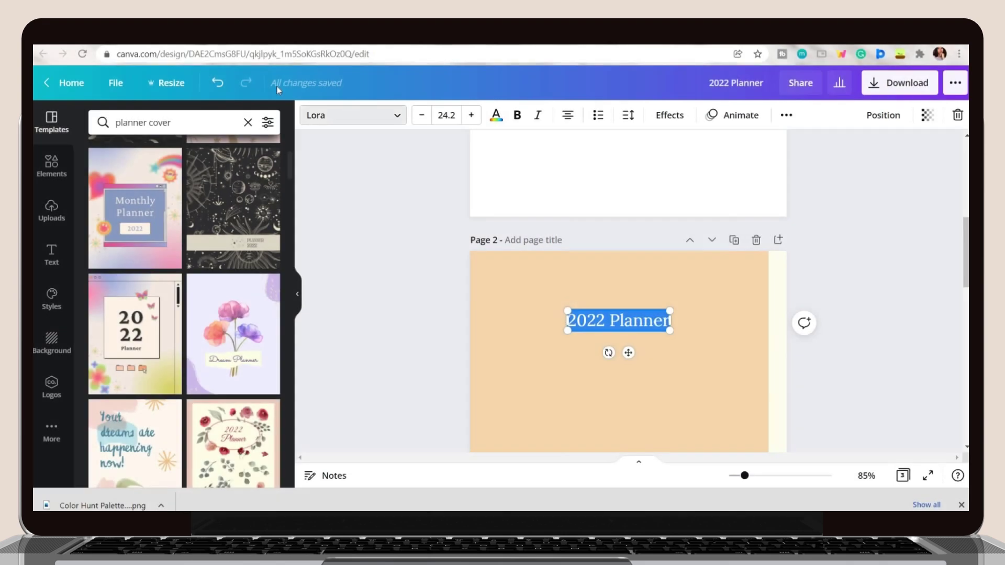
Restyle the cover with a lighter peach fill and a large, semi-transparent cream 2022 in Gordita Light behind the word Planner.
{"action": "left_click", "coordinate": [353, 115]}
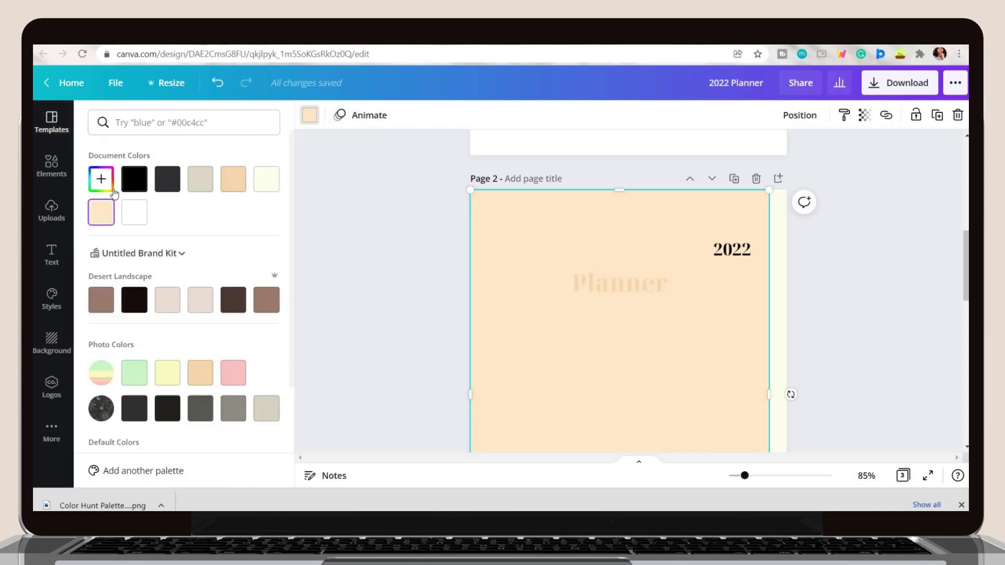
{"action": "left_click", "coordinate": [101, 177]}
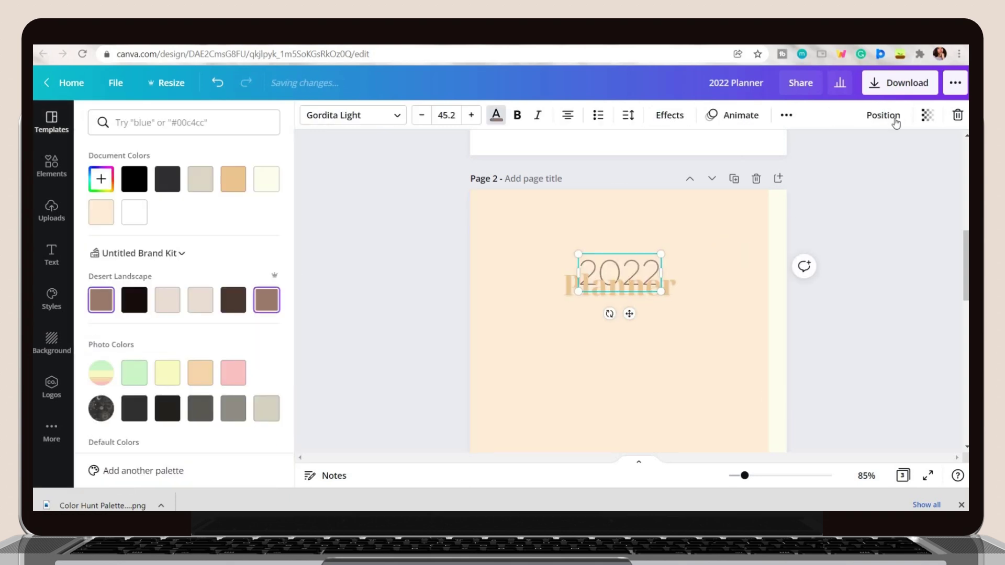
{"action": "left_click", "coordinate": [927, 115]}
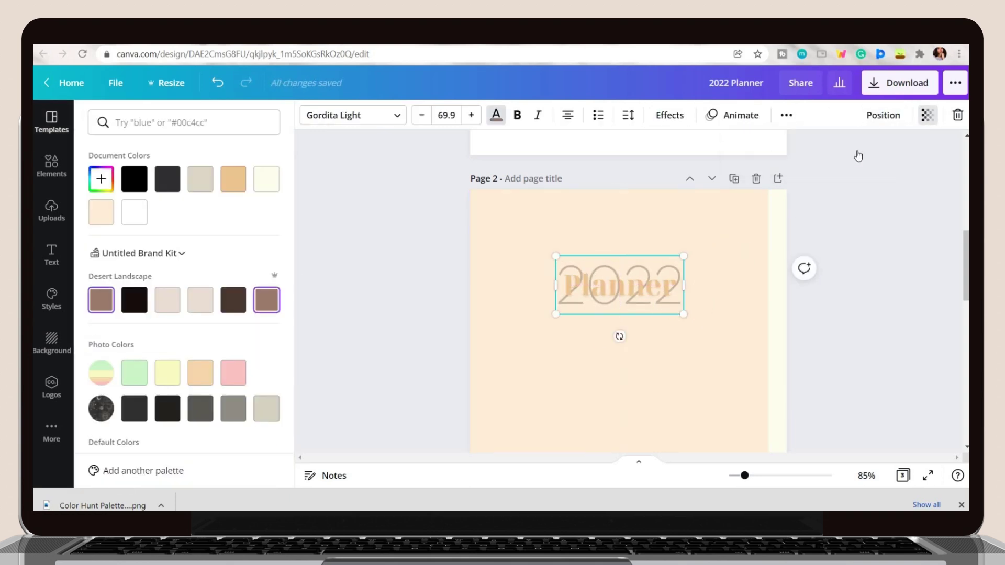
{"action": "left_click", "coordinate": [259, 187]}
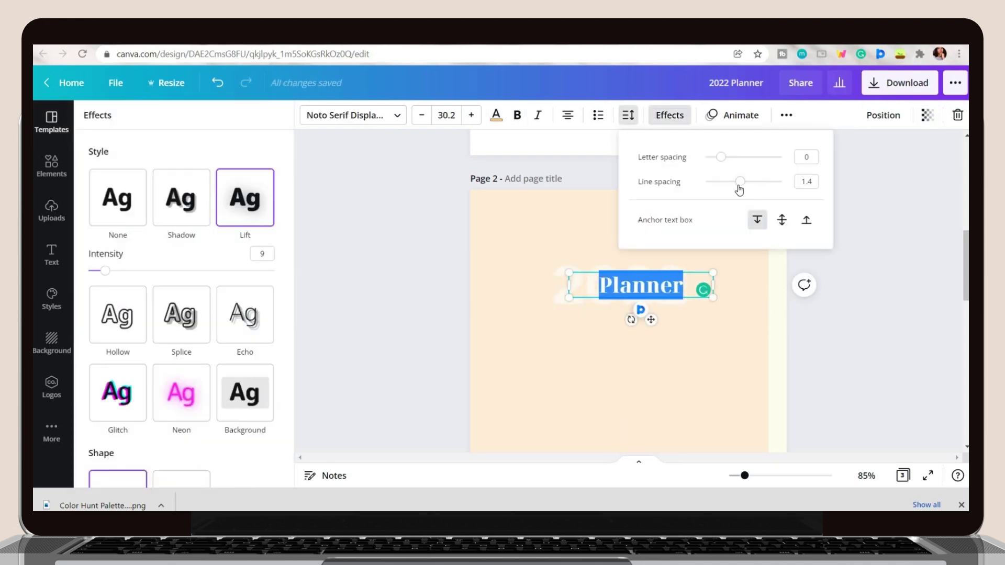
Widen the letter spacing of the word Planner and set its Lift effect intensity to 7.
{"action": "left_click_drag", "start_coordinate": [721, 157], "coordinate": [744, 159]}
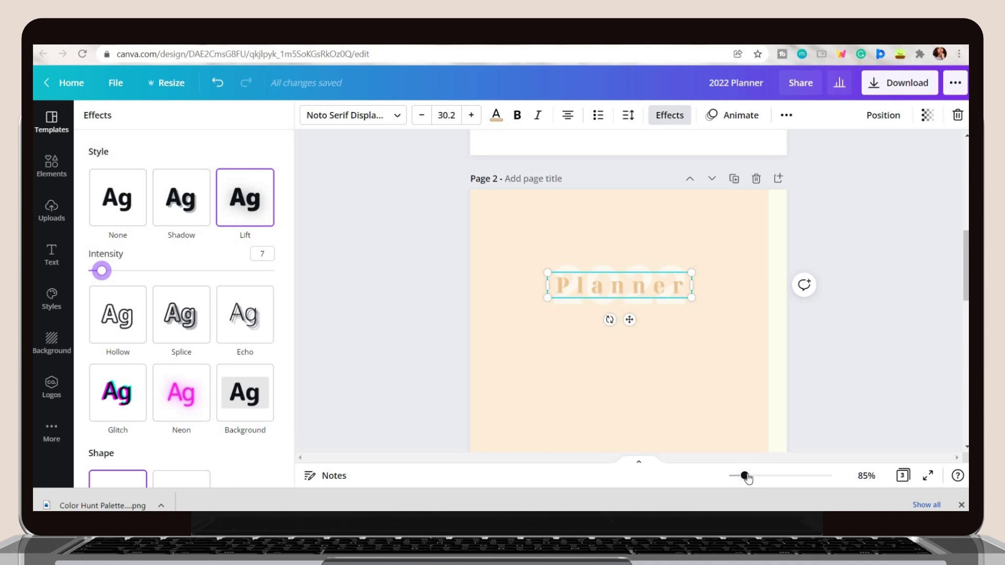
{"action": "left_click_drag", "start_coordinate": [744, 476], "coordinate": [774, 475]}
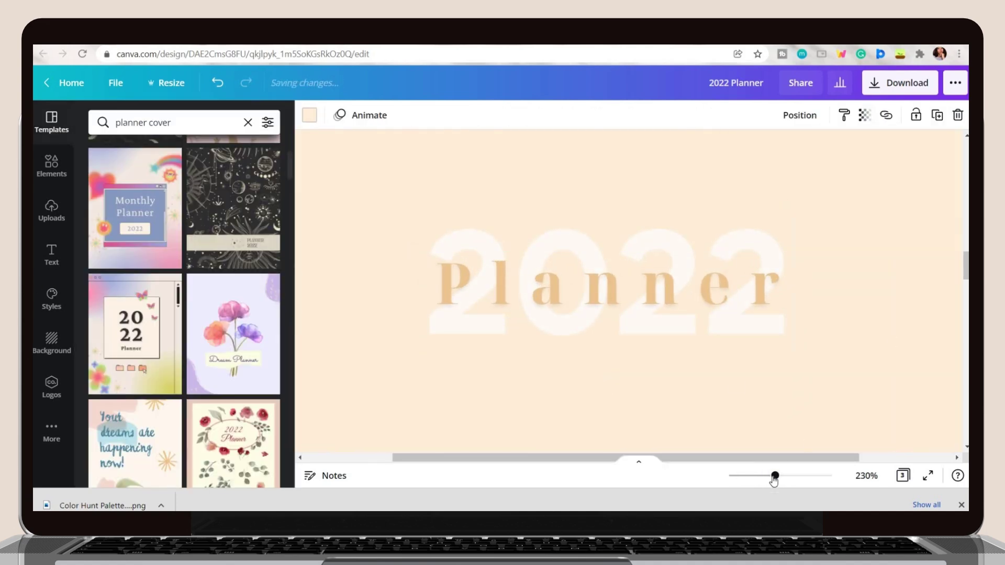
{"action": "left_click_drag", "start_coordinate": [775, 475], "coordinate": [753, 476]}
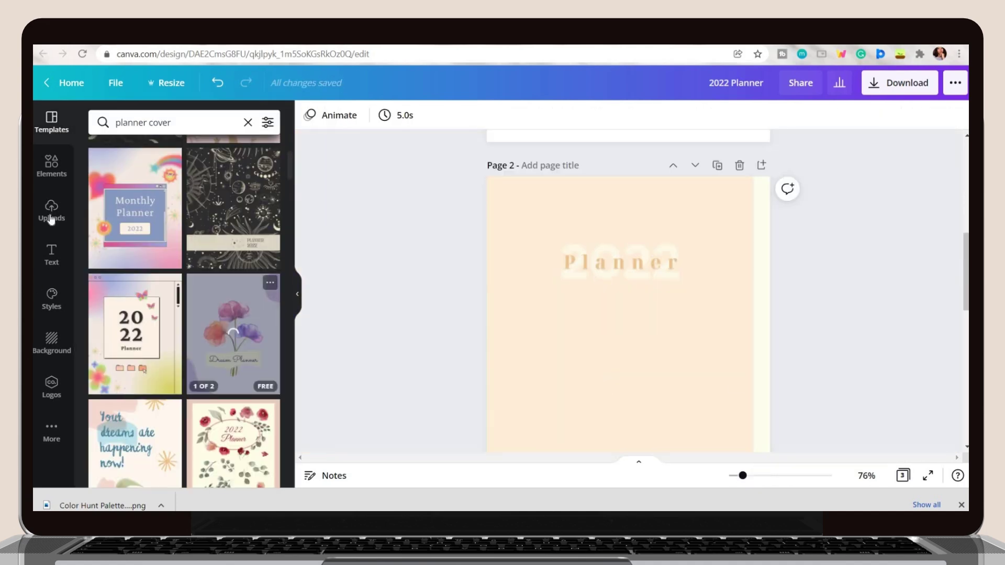
Search the elements for "shadow", try the square shadow on the cover page and undo it.
{"action": "left_click", "coordinate": [57, 167]}
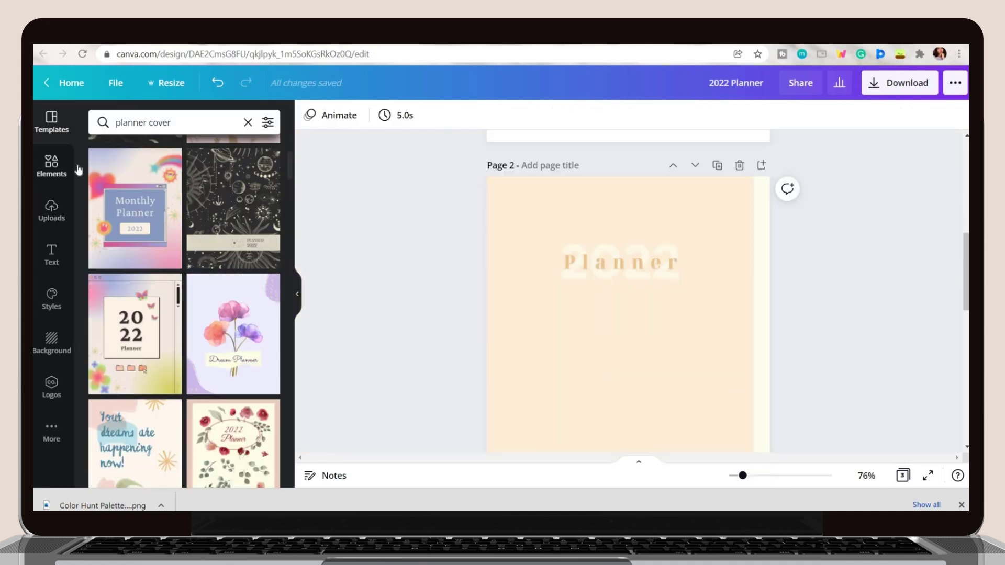
{"action": "left_click", "coordinate": [169, 122]}
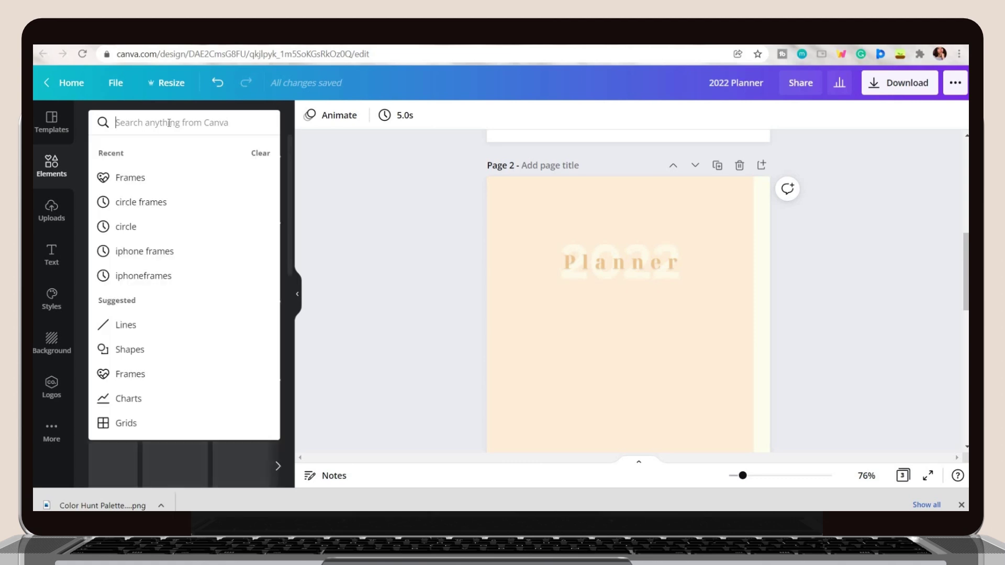
{"action": "type", "text": "shadow"}
{"action": "key", "text": "Return"}
{"action": "left_click", "coordinate": [144, 317]}
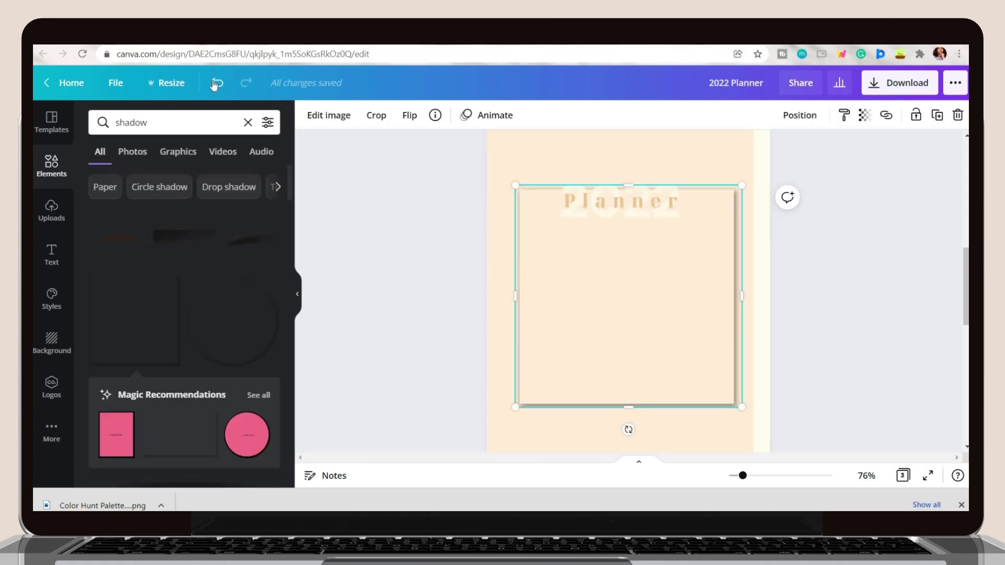
{"action": "key", "text": "ctrl+z"}
Place a narrow vertical shadow strip along the cover's left edge and set its transparency to 41.
{"action": "left_click_drag", "start_coordinate": [642, 291], "coordinate": [498, 341]}
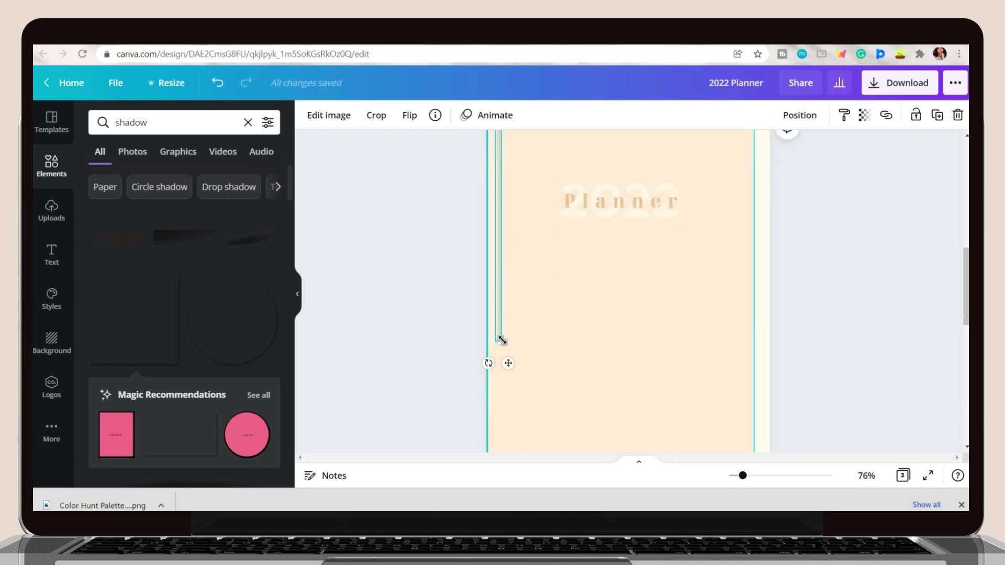
{"action": "scroll", "coordinate": [513, 332], "scroll_direction": "up", "scroll_amount": 3}
{"action": "scroll", "coordinate": [502, 351], "scroll_direction": "down", "scroll_amount": 3}
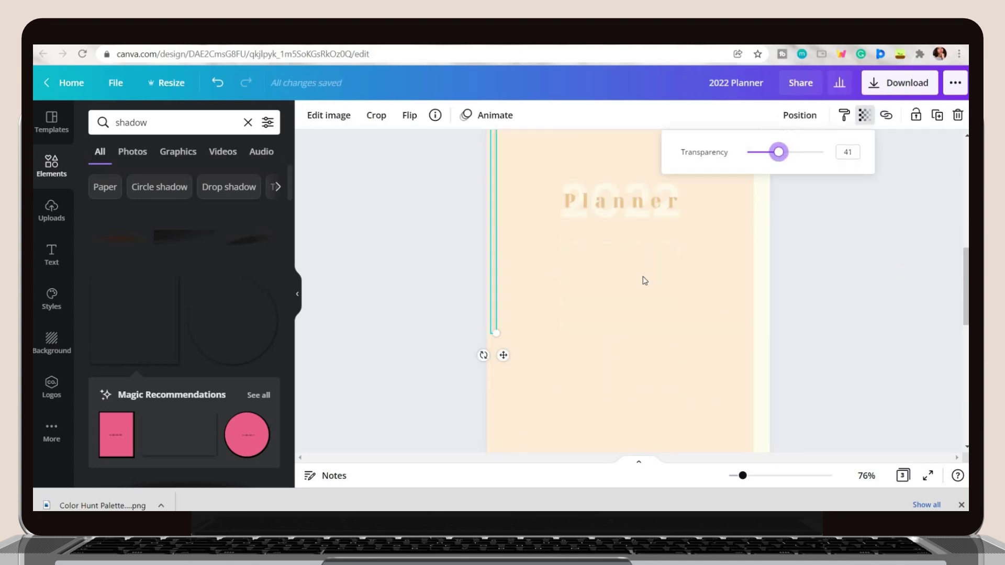
Copy the shadow strip and extend it down the rest of the cover's left edge.
{"action": "left_click", "coordinate": [500, 213]}
{"action": "scroll", "coordinate": [500, 210], "scroll_direction": "down", "scroll_amount": 1}
{"action": "left_click", "coordinate": [496, 151]}
{"action": "scroll", "coordinate": [525, 336], "scroll_direction": "up", "scroll_amount": 4}
{"action": "scroll", "coordinate": [504, 460], "scroll_direction": "down", "scroll_amount": 4}
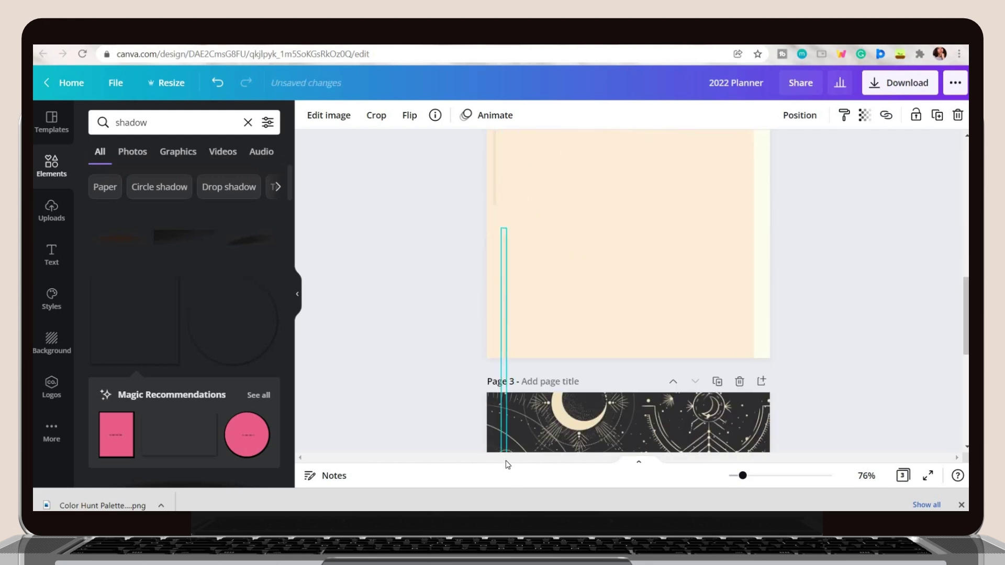
{"action": "scroll", "coordinate": [371, 313], "scroll_direction": "up", "scroll_amount": 3}
{"action": "left_click", "coordinate": [434, 309]}
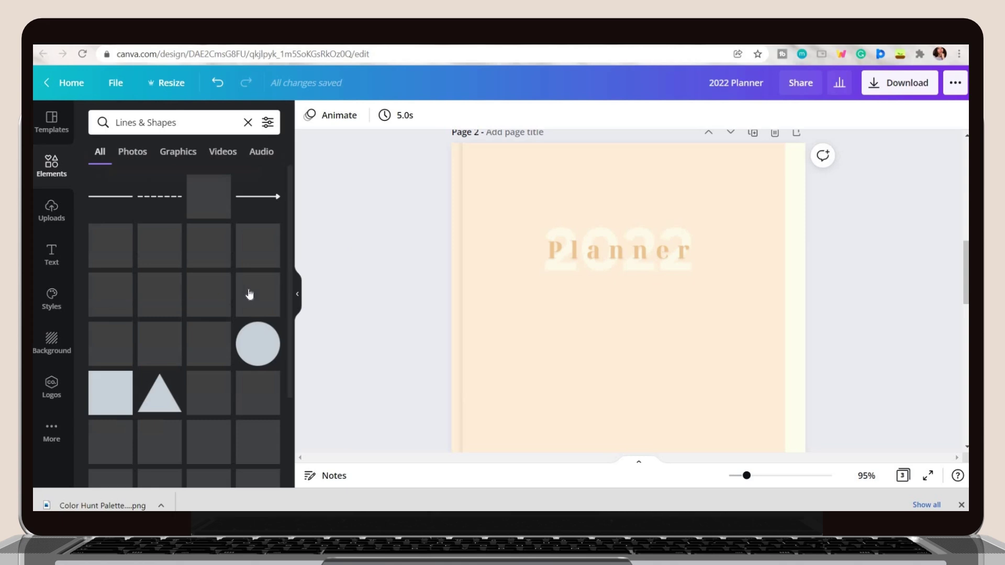
Try a small tan rectangle from Lines & Shapes as an index tab at the top of the pale side strip.
{"action": "scroll", "coordinate": [249, 291], "scroll_direction": "down", "scroll_amount": 3}
{"action": "left_click_drag", "start_coordinate": [111, 209], "coordinate": [668, 242]}
{"action": "left_click_drag", "start_coordinate": [724, 395], "coordinate": [832, 141]}
Add a small tan hexagon from Lines & Shapes as an index tab at the cover's upper right corner.
{"action": "left_click", "coordinate": [618, 251]}
{"action": "scroll", "coordinate": [183, 324], "scroll_direction": "down", "scroll_amount": 4}
{"action": "scroll", "coordinate": [183, 324], "scroll_direction": "up", "scroll_amount": 2}
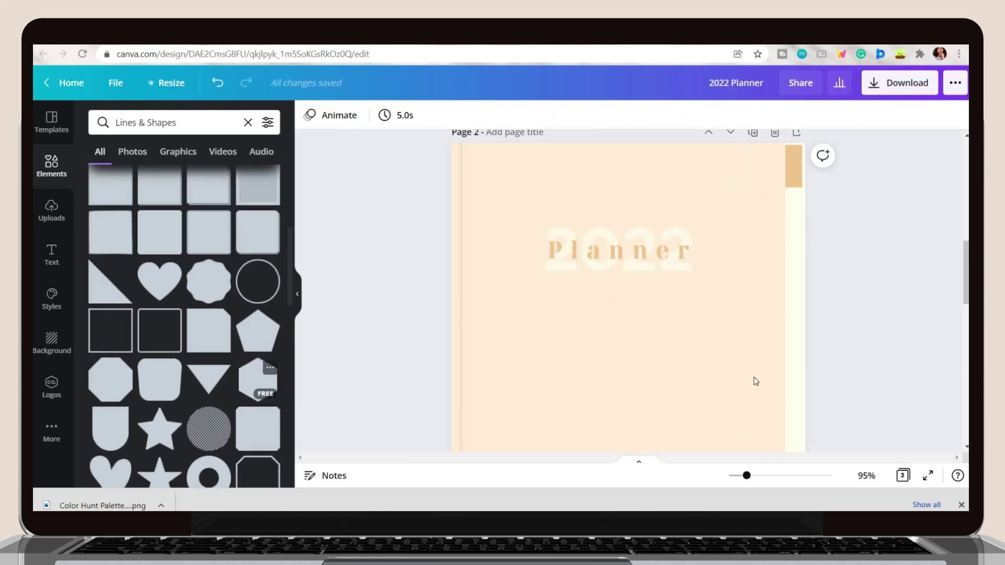
{"action": "left_click_drag", "start_coordinate": [556, 200], "coordinate": [653, 314]}
{"action": "left_click_drag", "start_coordinate": [653, 426], "coordinate": [783, 172]}
Send the tan hexagon tab behind the cover panel and fit it against the panel's outer edge.
{"action": "left_click", "coordinate": [797, 116]}
{"action": "left_click", "coordinate": [765, 151]}
{"action": "left_click", "coordinate": [792, 173]}
{"action": "scroll", "coordinate": [816, 235], "scroll_direction": "down", "scroll_amount": 1}
{"action": "scroll", "coordinate": [846, 298], "scroll_direction": "up", "scroll_amount": 3}
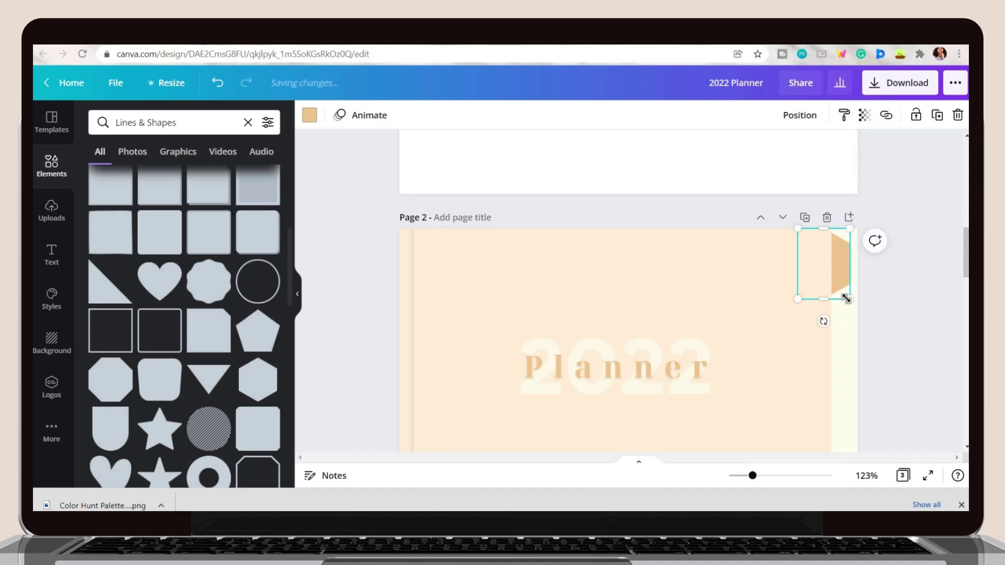
{"action": "left_click", "coordinate": [893, 267]}
Duplicate the tan hexagon repeatedly to build a column of tabs down the cover's right edge.
{"action": "scroll", "coordinate": [819, 329], "scroll_direction": "down", "scroll_amount": 2}
{"action": "left_click_drag", "start_coordinate": [798, 257], "coordinate": [788, 289]}
{"action": "key", "text": "ctrl+d"}
{"action": "scroll", "coordinate": [788, 289], "scroll_direction": "down", "scroll_amount": 2}
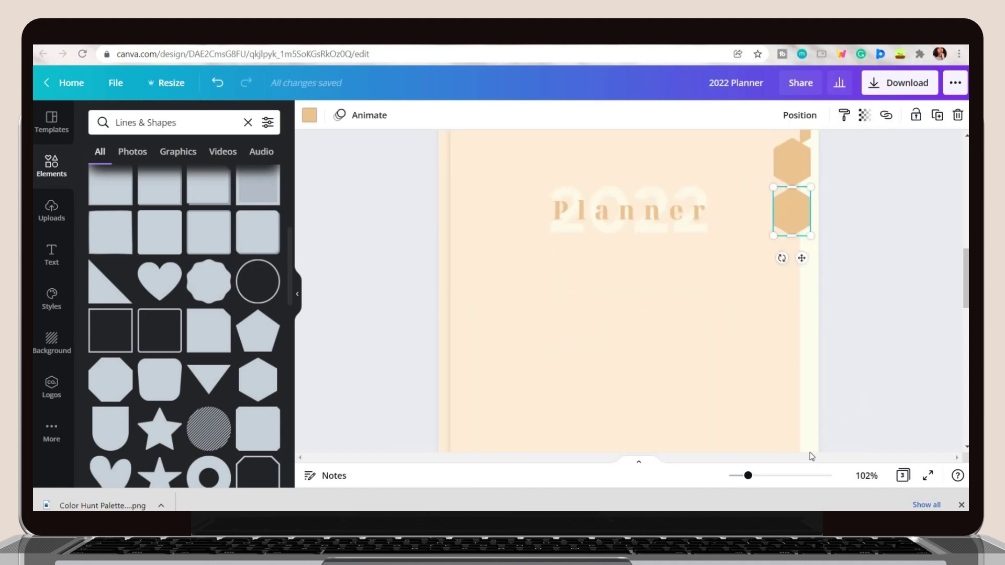
{"action": "scroll", "coordinate": [761, 197], "scroll_direction": "down", "scroll_amount": 2}
{"action": "left_click", "coordinate": [761, 198], "text": "shift"}
{"action": "key", "text": "ctrl+d"}
{"action": "scroll", "coordinate": [758, 233], "scroll_direction": "down", "scroll_amount": 2}
{"action": "key", "text": "ctrl+d"}
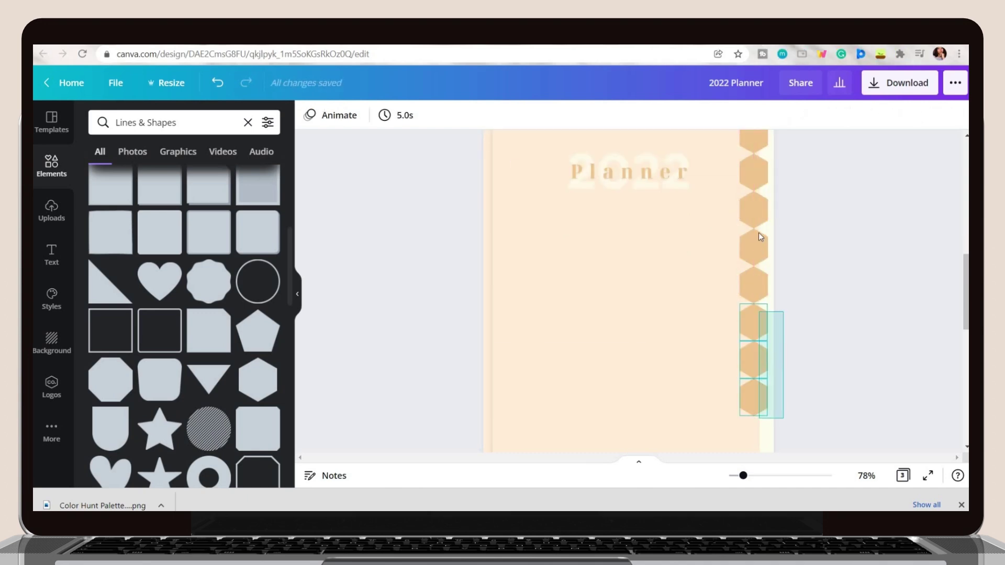
Extend the column of hexagon copies to the bottom of the page and scale it to about 0.5 wide by 8 high.
{"action": "left_click_drag", "start_coordinate": [765, 417], "coordinate": [759, 358]}
{"action": "scroll", "coordinate": [761, 216], "scroll_direction": "up", "scroll_amount": 2}
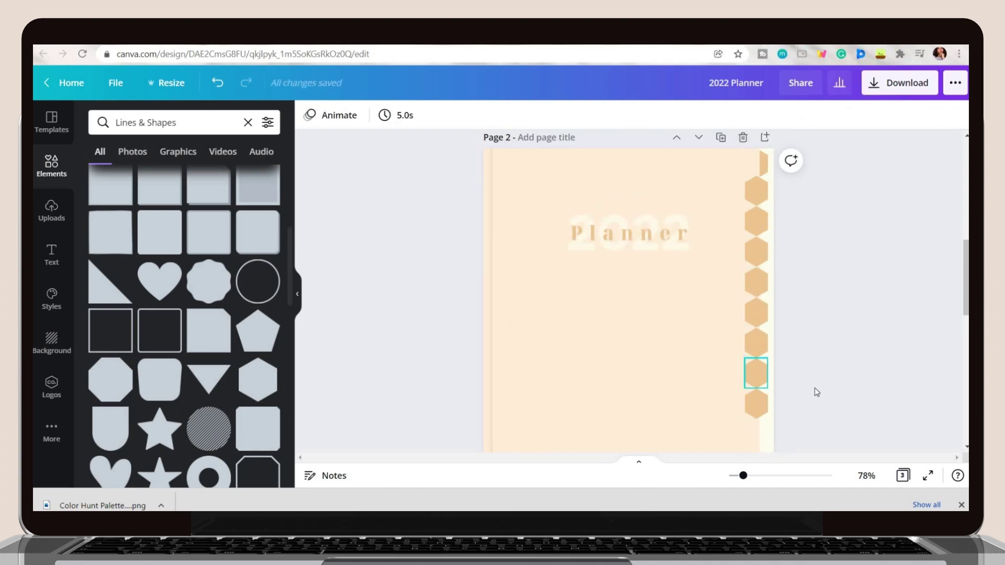
{"action": "left_click_drag", "start_coordinate": [816, 392], "coordinate": [762, 278]}
{"action": "scroll", "coordinate": [762, 278], "scroll_direction": "up", "scroll_amount": 2}
{"action": "left_click_drag", "start_coordinate": [825, 225], "coordinate": [769, 273]}
{"action": "scroll", "coordinate": [759, 274], "scroll_direction": "down", "scroll_amount": 3}
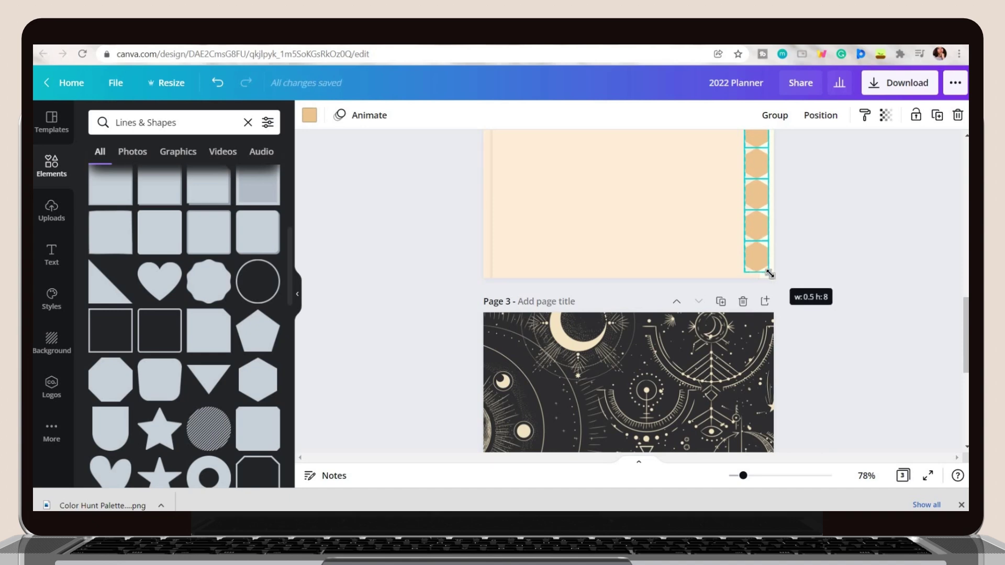
{"action": "scroll", "coordinate": [776, 401], "scroll_direction": "up", "scroll_amount": 5}
Send the selected column of hexagon copies to the back, behind the cover panel.
{"action": "left_click", "coordinate": [758, 294]}
{"action": "scroll", "coordinate": [758, 294], "scroll_direction": "down", "scroll_amount": 3}
{"action": "left_click_drag", "start_coordinate": [790, 221], "coordinate": [812, 119]}
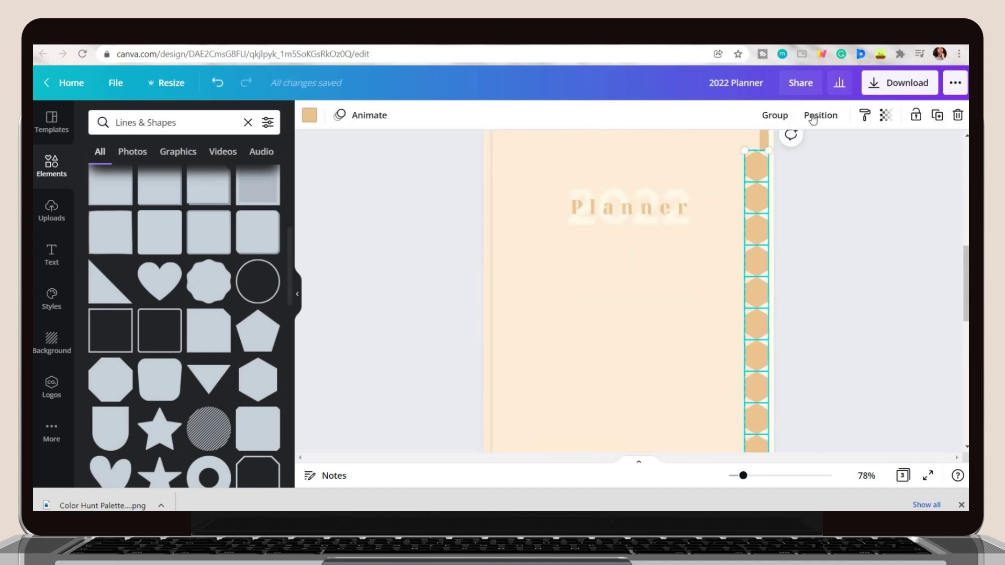
{"action": "scroll", "coordinate": [812, 120], "scroll_direction": "up", "scroll_amount": 1}
{"action": "left_click", "coordinate": [816, 116]}
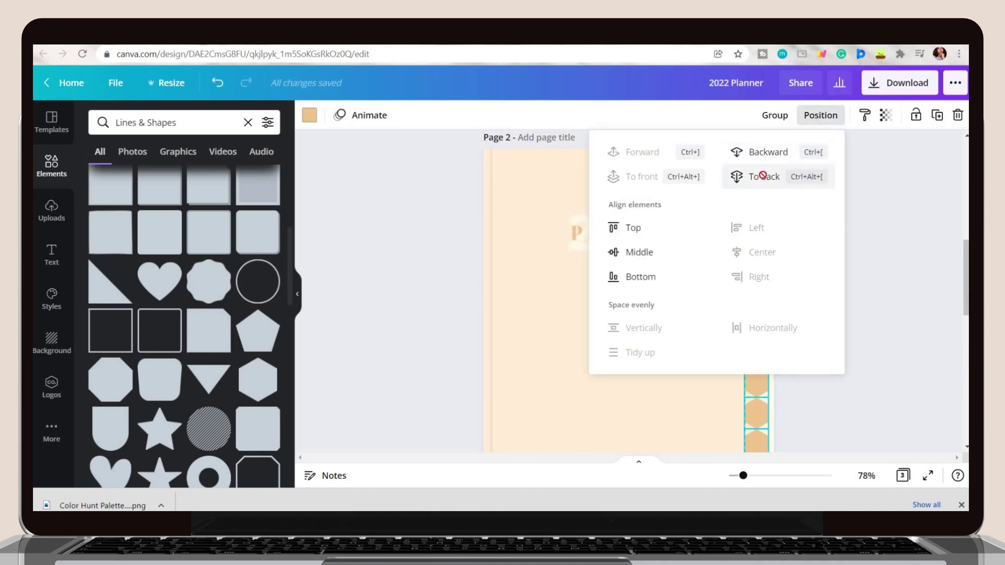
{"action": "left_click", "coordinate": [763, 176]}
{"action": "left_click", "coordinate": [887, 221]}
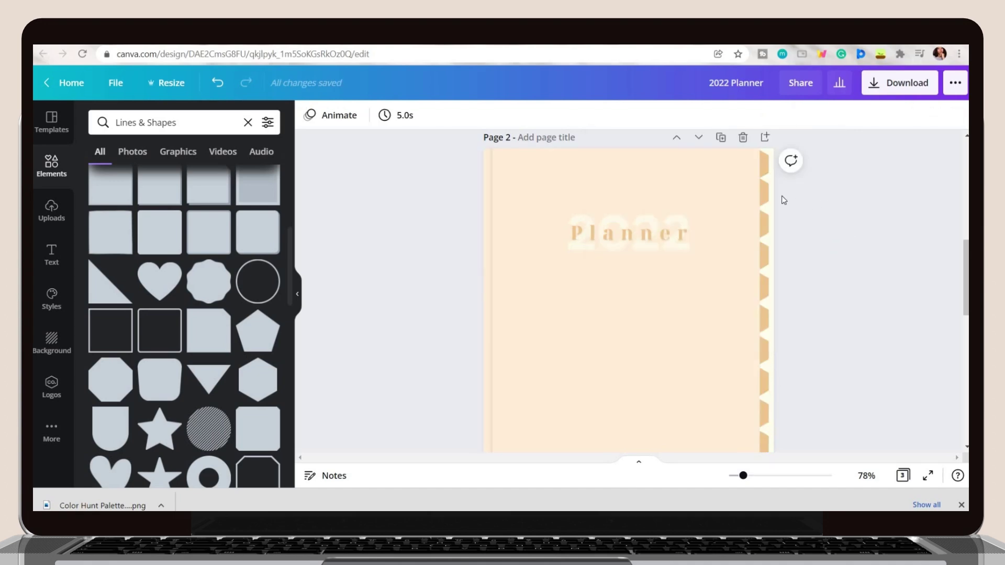
Recolour the first four hexagon tabs soft green, yellow, orange and pink following the palette image, using #FFDBDB for the pink.
{"action": "key", "text": "ctrl+z"}
{"action": "key", "text": "ctrl+z"}
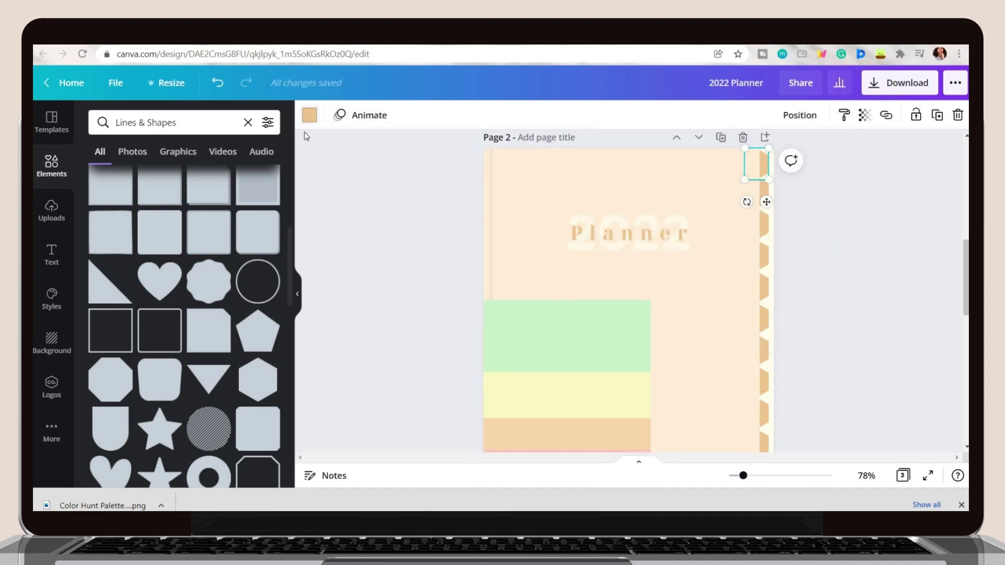
{"action": "left_click", "coordinate": [310, 115]}
{"action": "left_click", "coordinate": [310, 115]}
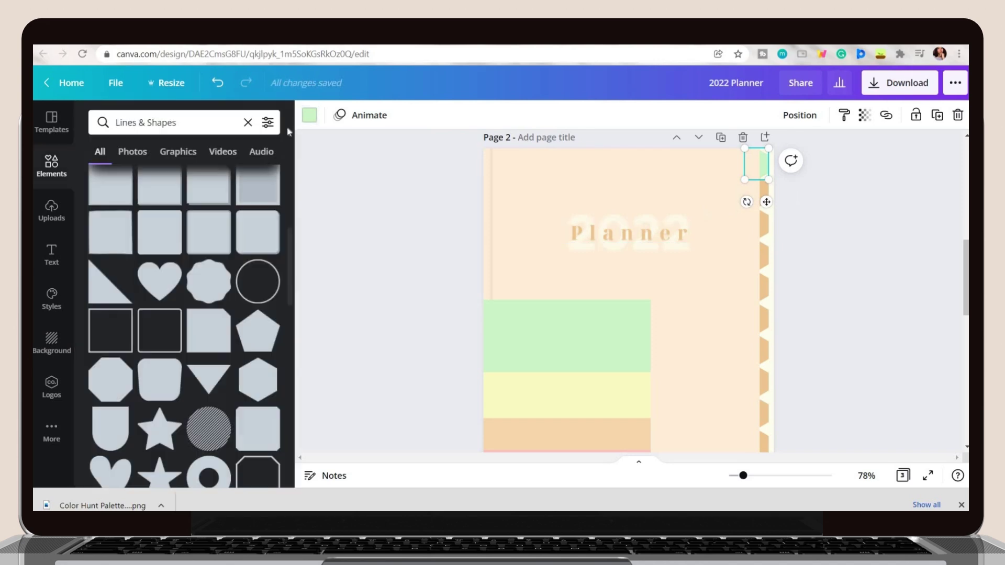
{"action": "left_click", "coordinate": [310, 116]}
{"action": "left_click", "coordinate": [101, 179]}
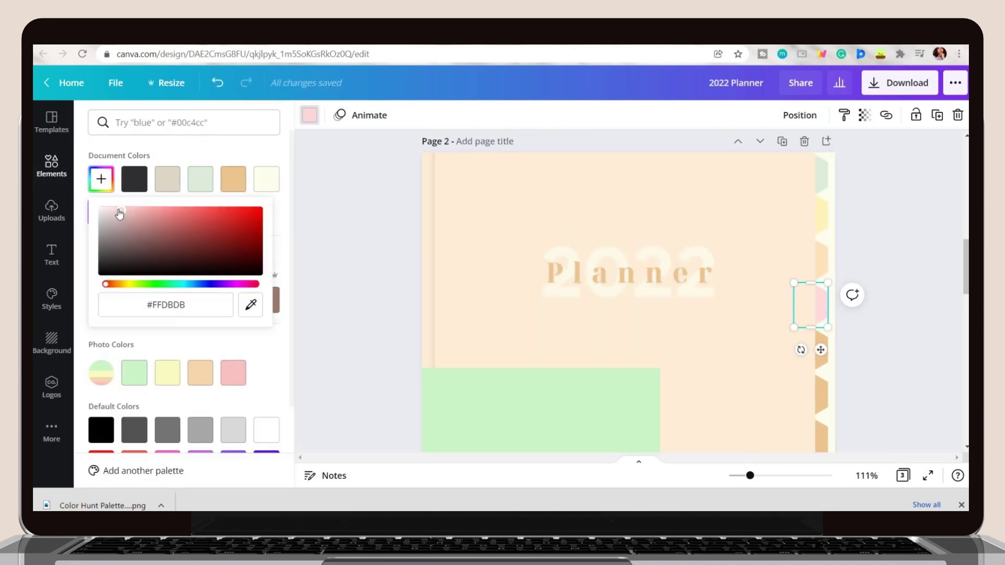
{"action": "left_click", "coordinate": [165, 305]}
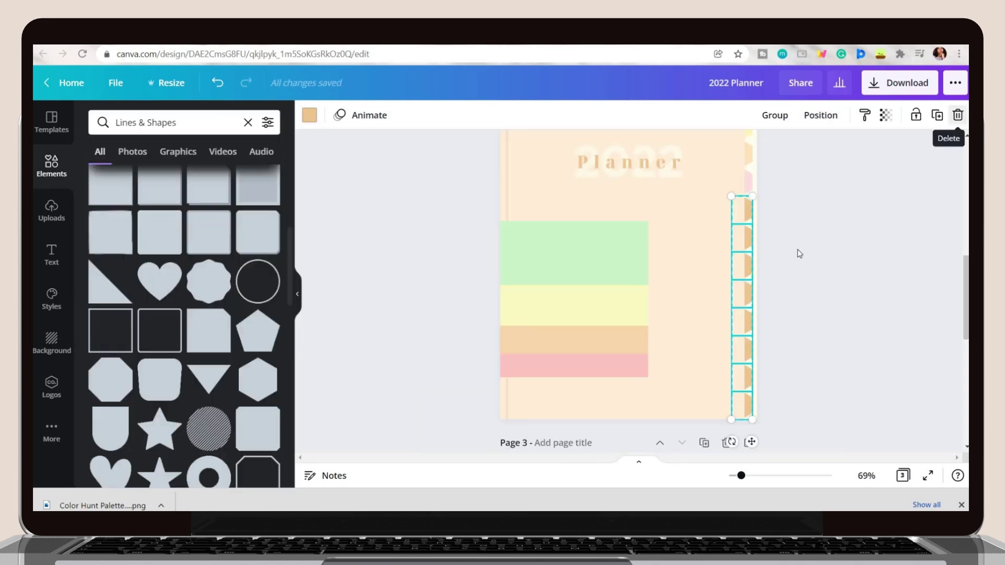
Delete the remaining tan hexagons and place a copy of the four coloured tabs below the originals.
{"action": "left_click", "coordinate": [799, 253]}
{"action": "scroll", "coordinate": [753, 235], "scroll_direction": "up", "scroll_amount": 5}
{"action": "left_click_drag", "start_coordinate": [750, 165], "coordinate": [834, 315]}
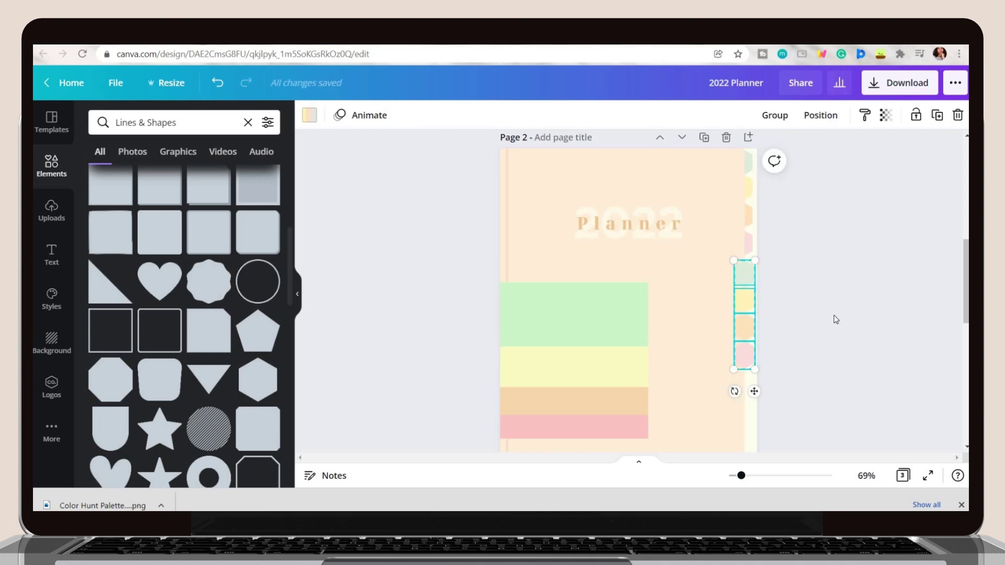
{"action": "scroll", "coordinate": [745, 269], "scroll_direction": "down", "scroll_amount": 5}
{"action": "scroll", "coordinate": [783, 280], "scroll_direction": "up", "scroll_amount": 5}
Send the copied coloured tabs behind the cover panel.
{"action": "left_click", "coordinate": [782, 280]}
{"action": "left_click_drag", "start_coordinate": [783, 281], "coordinate": [733, 359]}
{"action": "left_click", "coordinate": [820, 115]}
{"action": "left_click", "coordinate": [807, 231]}
Add an extra green hexagon tab below the last pink tab on the cover's right edge.
{"action": "scroll", "coordinate": [827, 288], "scroll_direction": "up", "scroll_amount": 5}
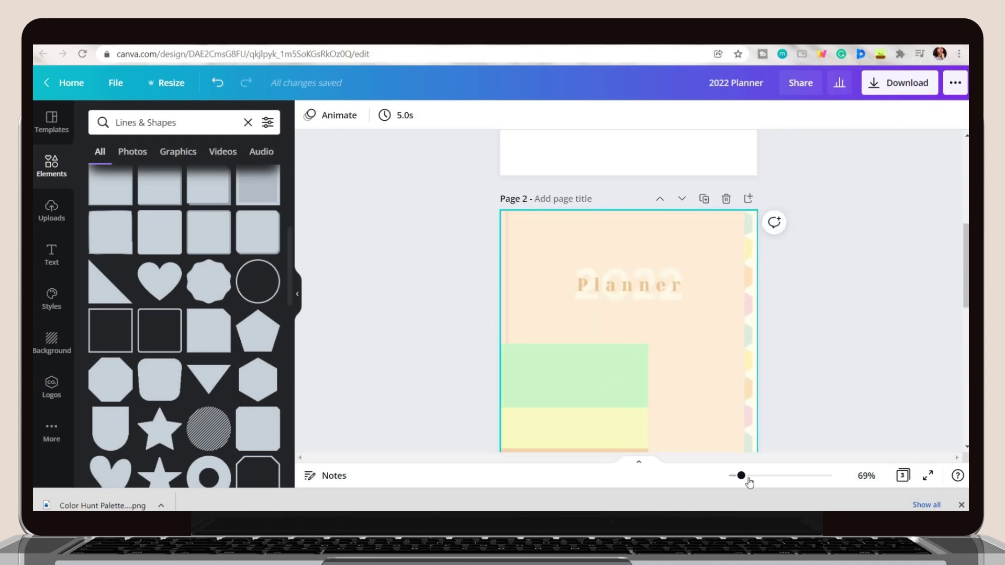
{"action": "left_click_drag", "start_coordinate": [752, 477], "coordinate": [759, 477]}
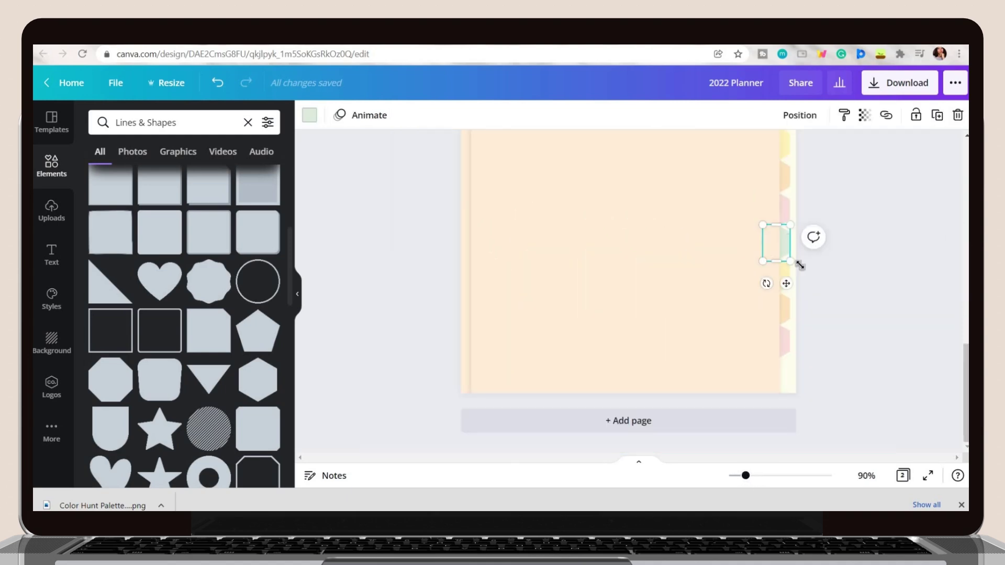
{"action": "left_click_drag", "start_coordinate": [774, 384], "coordinate": [774, 377]}
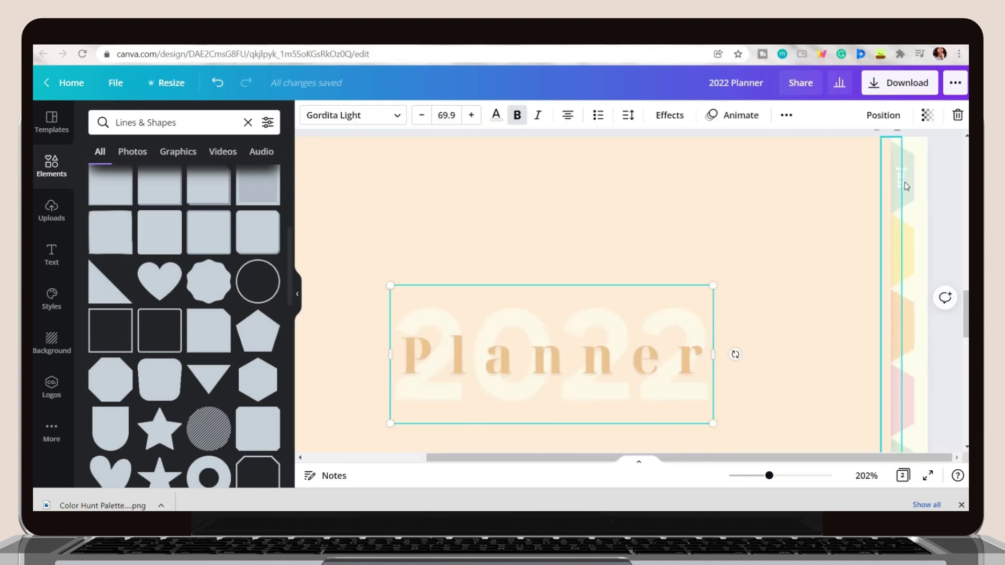
Label the coloured tabs from Jan to Dec with copies of the bold Alice 7.9 text, and put another label on the last tab.
{"action": "left_click", "coordinate": [904, 181]}
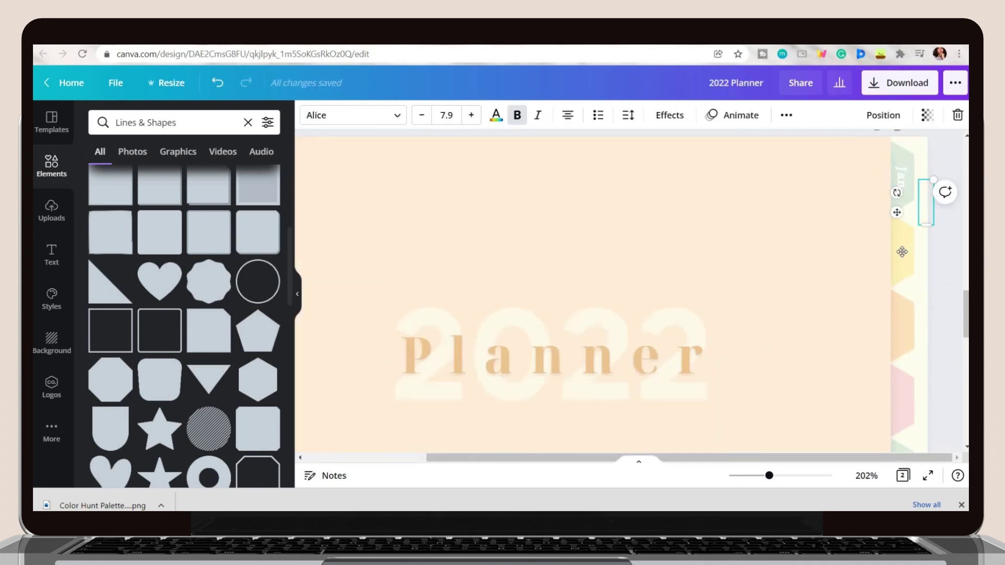
{"action": "key", "text": "ctrl+plus"}
{"action": "left_click_drag", "start_coordinate": [913, 204], "coordinate": [917, 297]}
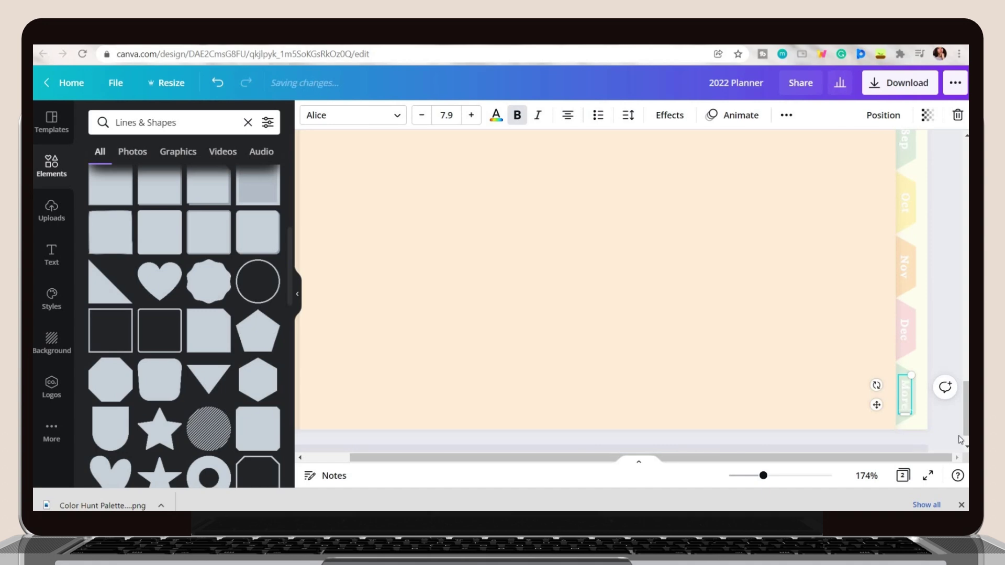
{"action": "left_click", "coordinate": [915, 423]}
Duplicate page 2 with the finished planner cover.
{"action": "scroll", "coordinate": [805, 403], "scroll_direction": "down", "scroll_amount": 5}
{"action": "scroll", "coordinate": [908, 296], "scroll_direction": "up", "scroll_amount": 2}
{"action": "scroll", "coordinate": [883, 264], "scroll_direction": "up", "scroll_amount": 2}
{"action": "scroll", "coordinate": [874, 258], "scroll_direction": "down", "scroll_amount": 3}
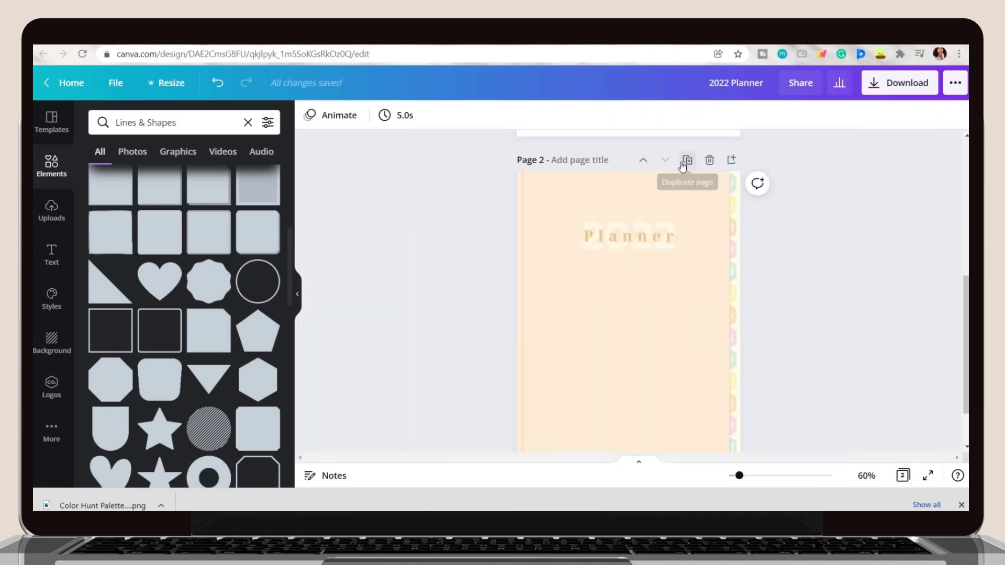
{"action": "left_click", "coordinate": [685, 161]}
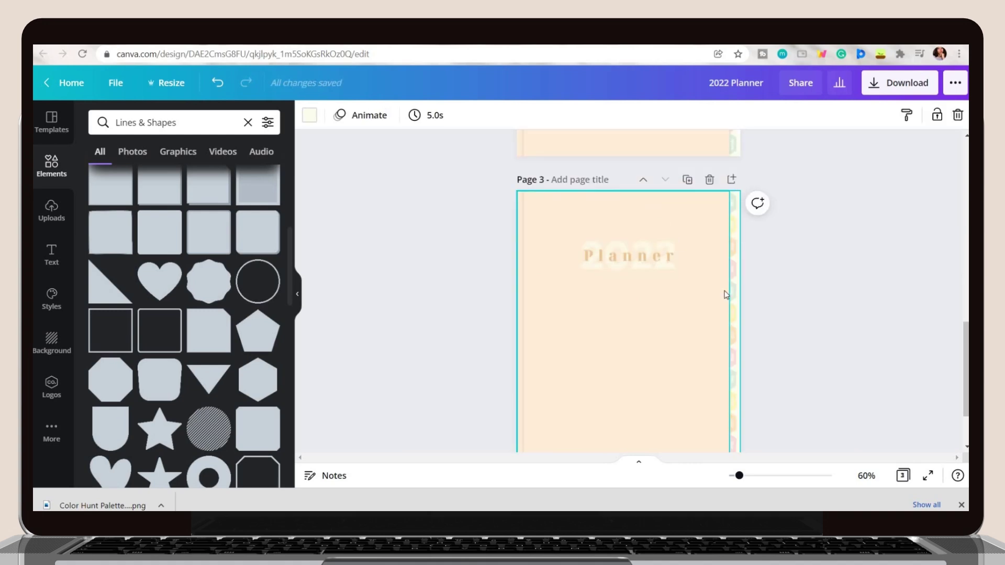
Delete the vertical spine strip along the inner edge of the duplicated cover on page 3.
{"action": "scroll", "coordinate": [727, 294], "scroll_direction": "down", "scroll_amount": 1}
{"action": "left_click_drag", "start_coordinate": [532, 244], "coordinate": [512, 357]}
{"action": "key", "text": "Delete"}
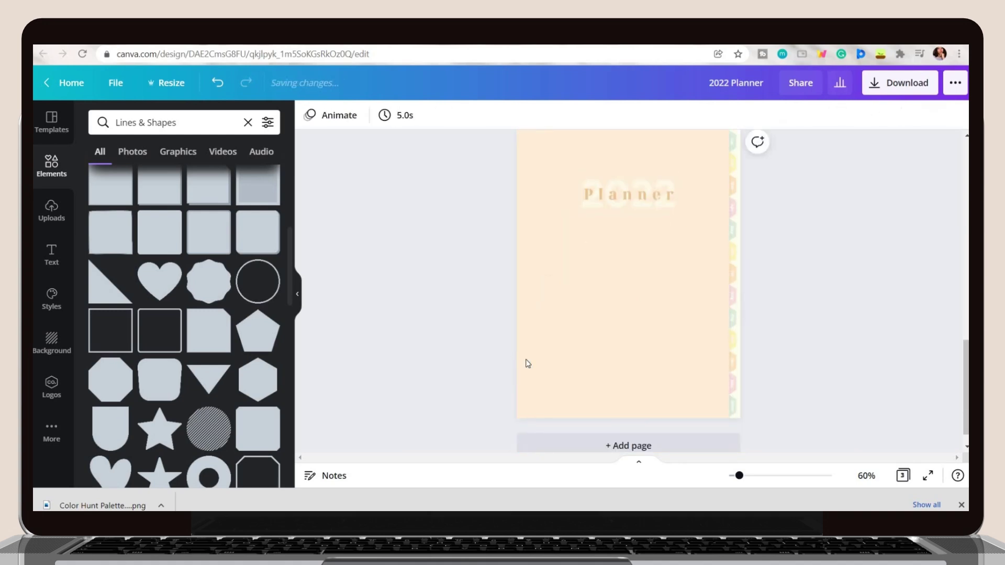
Replace the page 3 cover title with "This planner belongs to" and give it a widely spaced sans-serif font.
{"action": "scroll", "coordinate": [733, 287], "scroll_direction": "up", "scroll_amount": 3}
{"action": "left_click", "coordinate": [642, 246]}
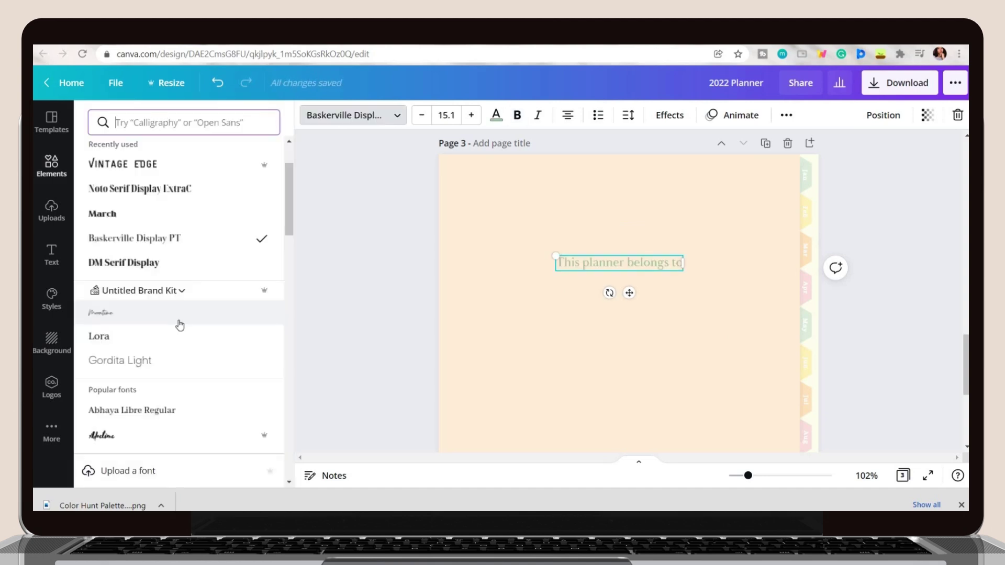
{"action": "scroll", "coordinate": [178, 323], "scroll_direction": "up", "scroll_amount": 2}
{"action": "left_click", "coordinate": [128, 176]}
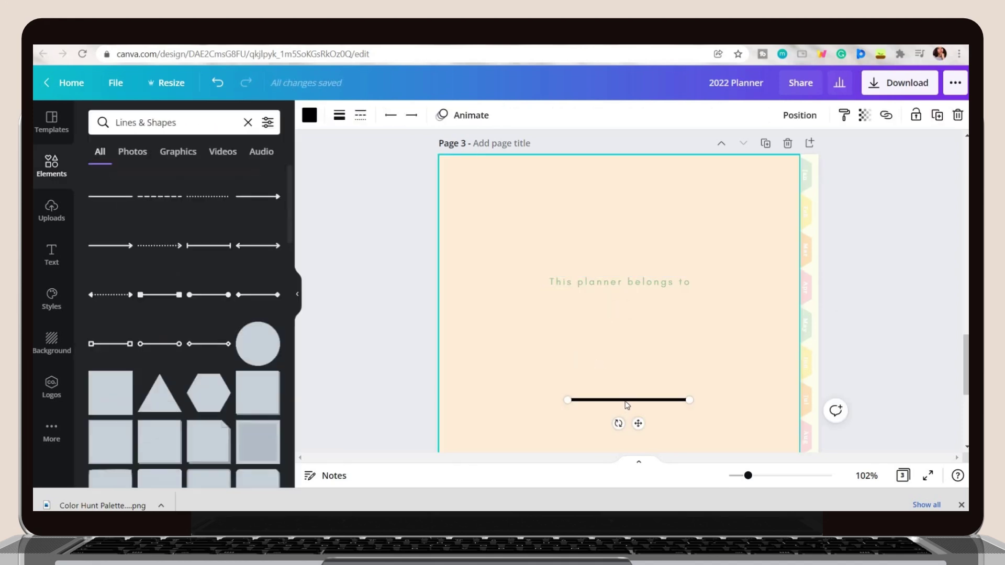
Lengthen and centre a horizontal line below "This planner belongs to" on page 3, and open its line style options.
{"action": "scroll", "coordinate": [585, 381], "scroll_direction": "down", "scroll_amount": 3}
{"action": "left_click_drag", "start_coordinate": [623, 253], "coordinate": [733, 267]}
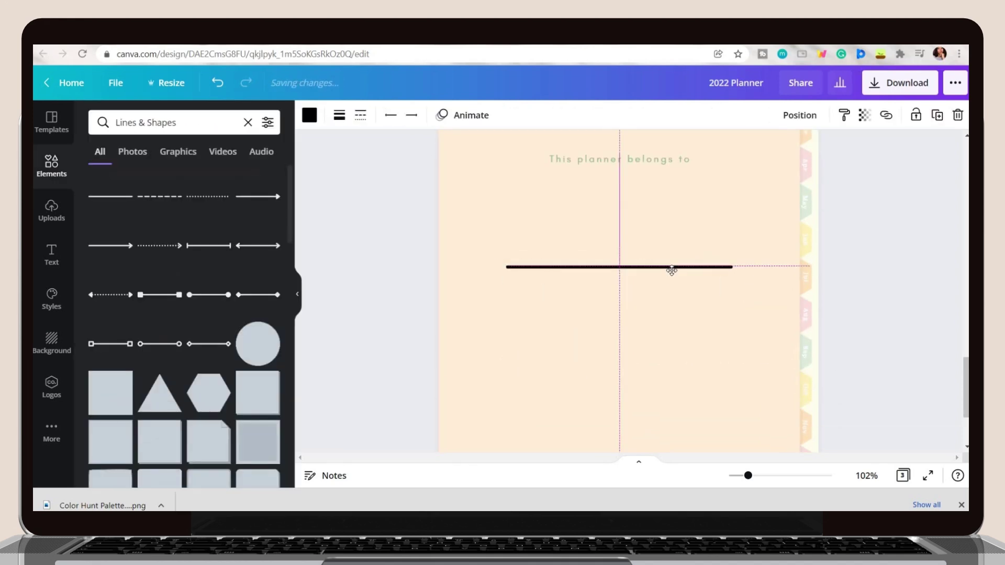
{"action": "left_click", "coordinate": [340, 115]}
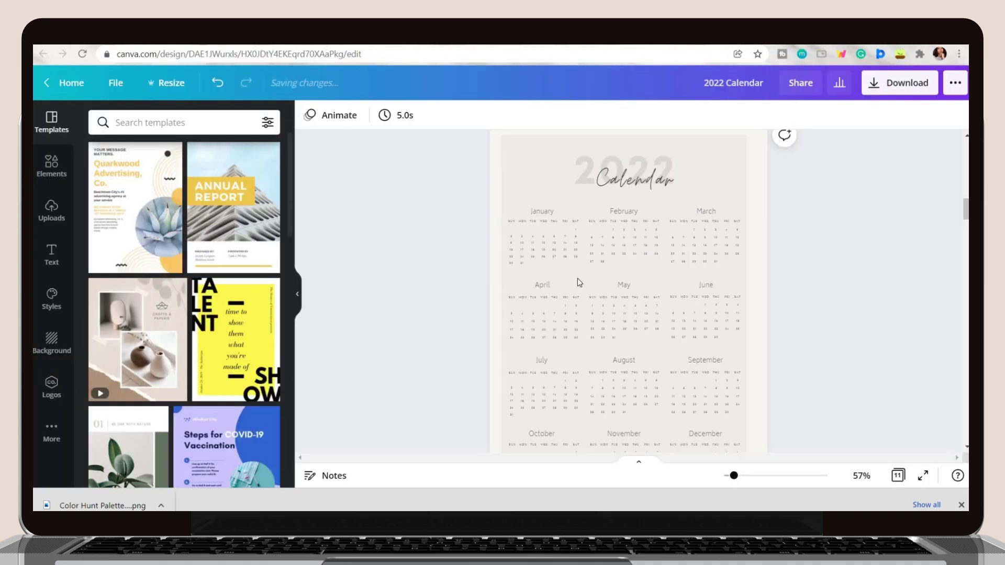
Copy the full-year calendar and its title from the 2022 Calendar design and place them on page 4 of the planner.
{"action": "left_click", "coordinate": [576, 283]}
{"action": "left_click", "coordinate": [439, 181]}
{"action": "left_click_drag", "start_coordinate": [744, 229], "coordinate": [775, 376]}
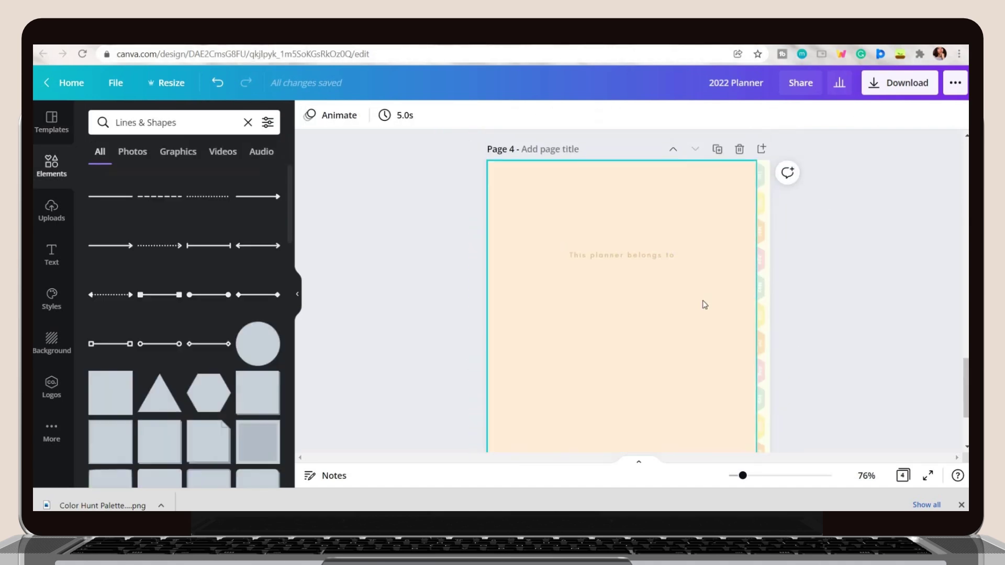
{"action": "scroll", "coordinate": [704, 304], "scroll_direction": "up", "scroll_amount": 3}
{"action": "left_click", "coordinate": [749, 336]}
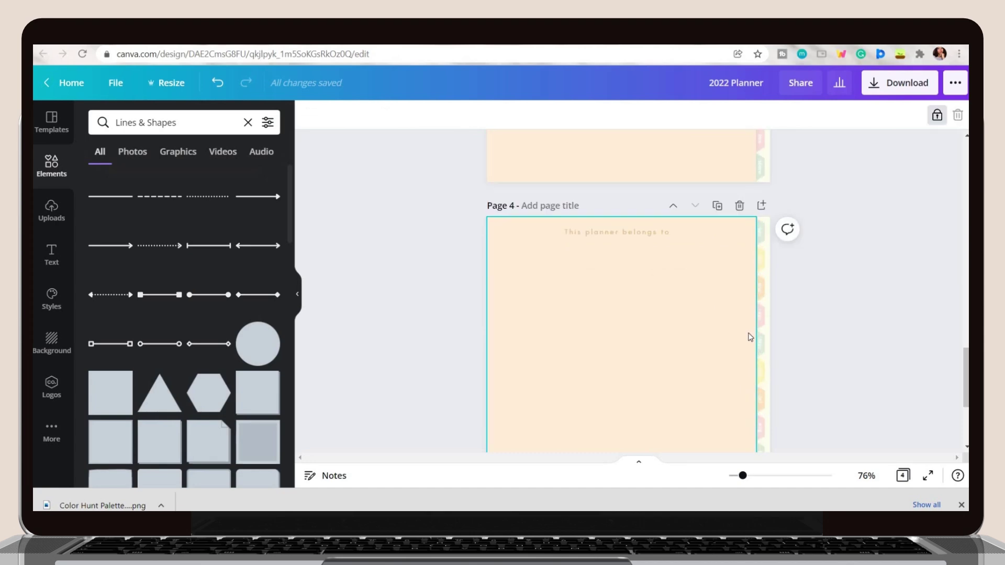
{"action": "key", "text": "ctrl+v"}
{"action": "scroll", "coordinate": [744, 327], "scroll_direction": "down", "scroll_amount": 3}
{"action": "left_click_drag", "start_coordinate": [699, 317], "coordinate": [626, 258]}
Recolour the 2022 heading on the calendar page pale cream and the Calendar script golden orange.
{"action": "left_click", "coordinate": [495, 115]}
{"action": "left_click", "coordinate": [134, 212]}
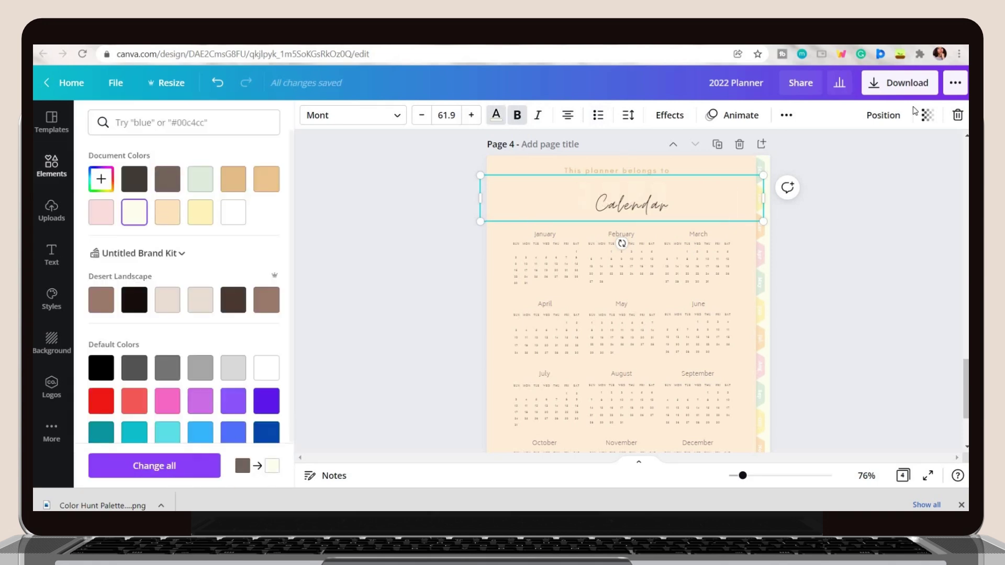
{"action": "key", "text": "Tab"}
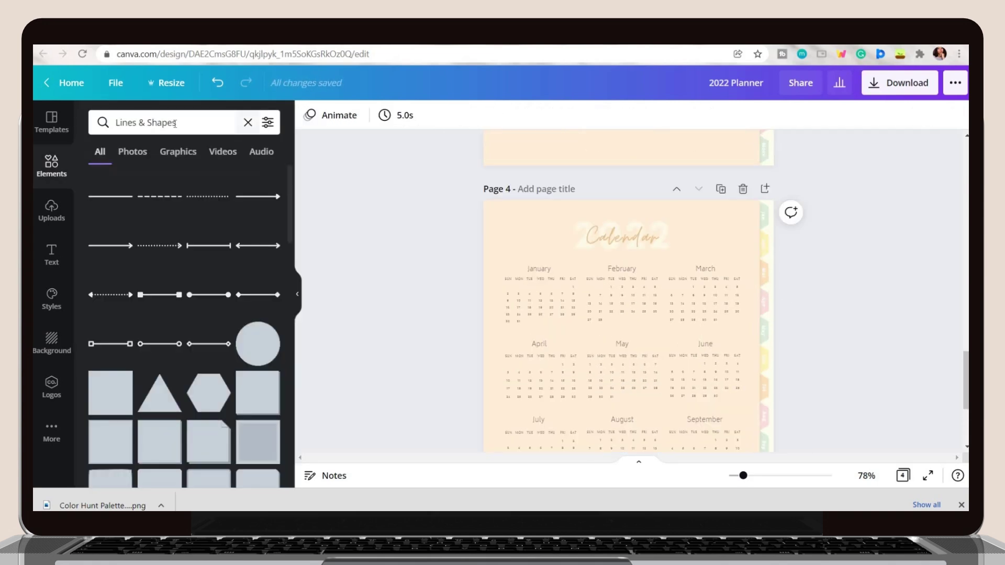
Search the element graphics for "pastel" and try the daisy on the calendar page.
{"action": "left_click", "coordinate": [250, 122]}
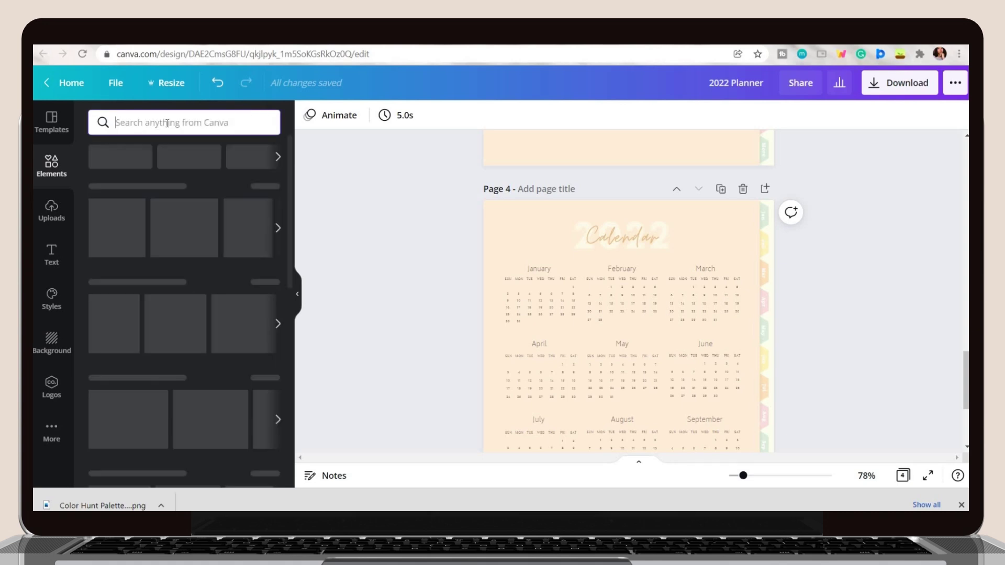
{"action": "type", "text": "pastel"}
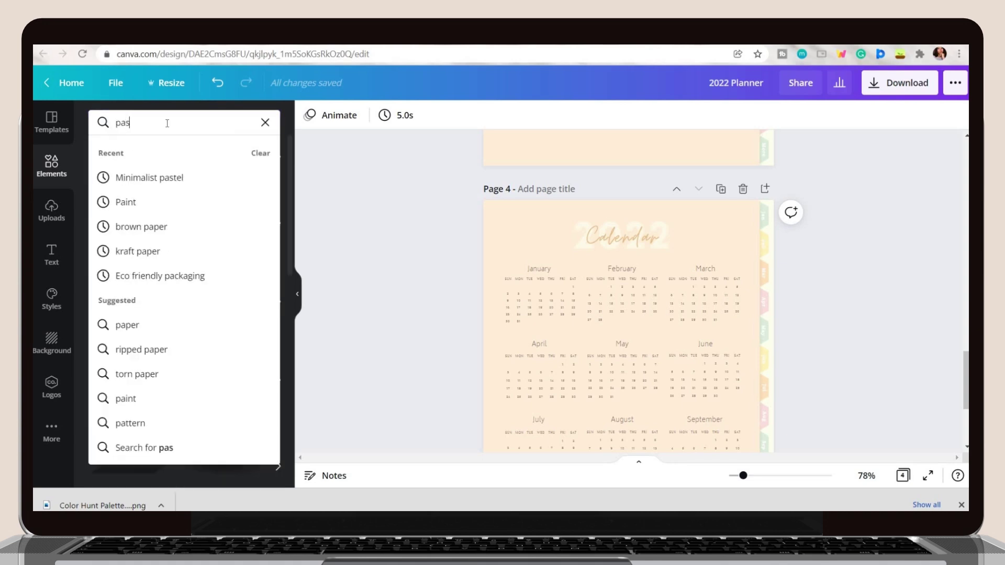
{"action": "key", "text": "Return"}
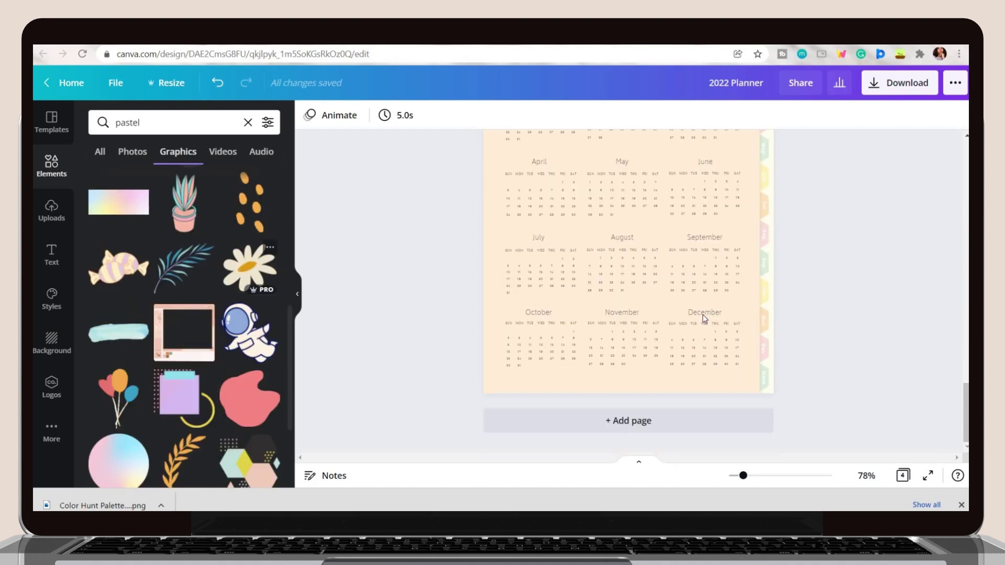
{"action": "left_click", "coordinate": [248, 267]}
{"action": "scroll", "coordinate": [643, 320], "scroll_direction": "up", "scroll_amount": 2}
{"action": "left_click_drag", "start_coordinate": [695, 184], "coordinate": [704, 184]}
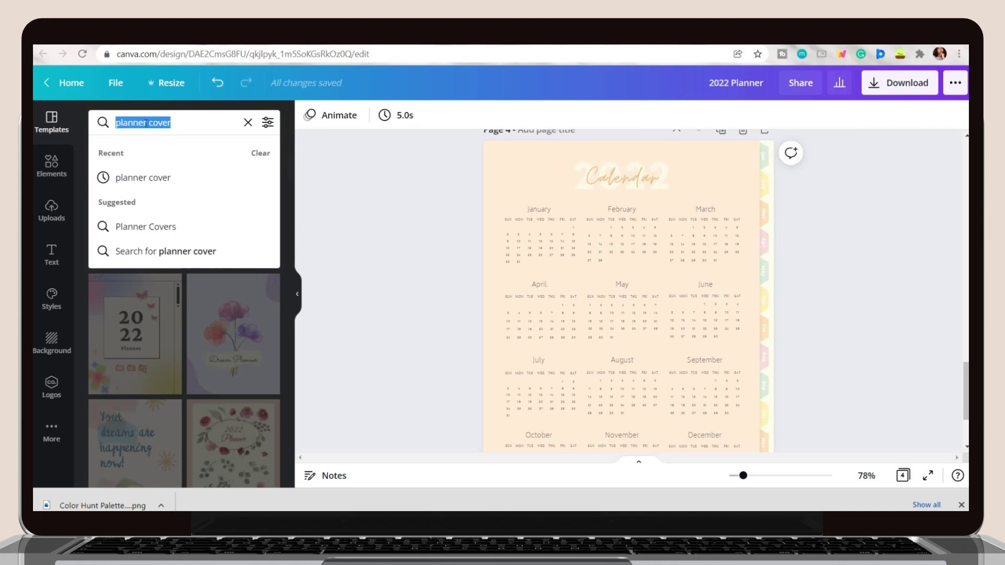
Search the templates for "2022 calendar" and try the pink and green floral year calendar on a new page.
{"action": "type", "text": "2022 calendar"}
{"action": "key", "text": "Return"}
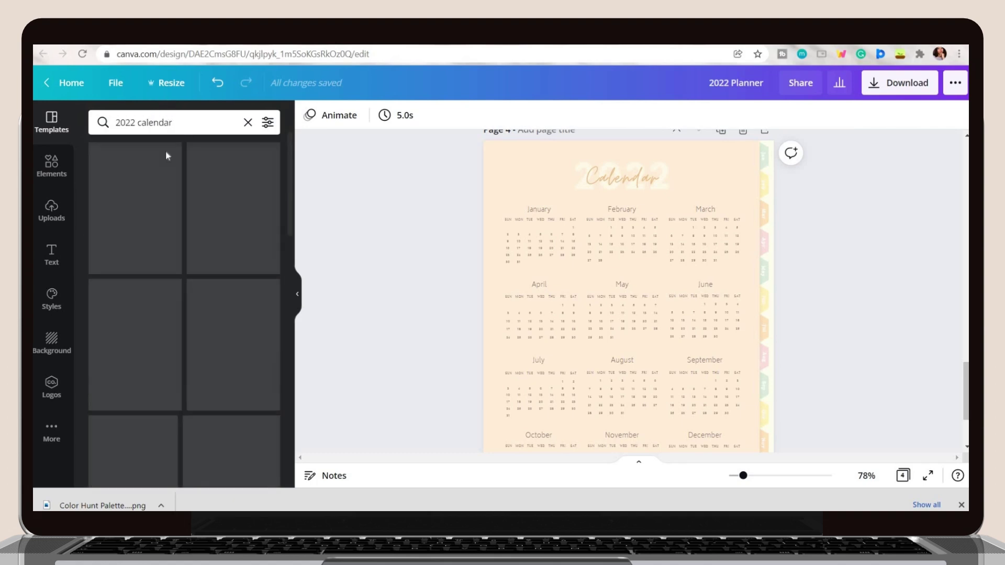
{"action": "left_click", "coordinate": [231, 262]}
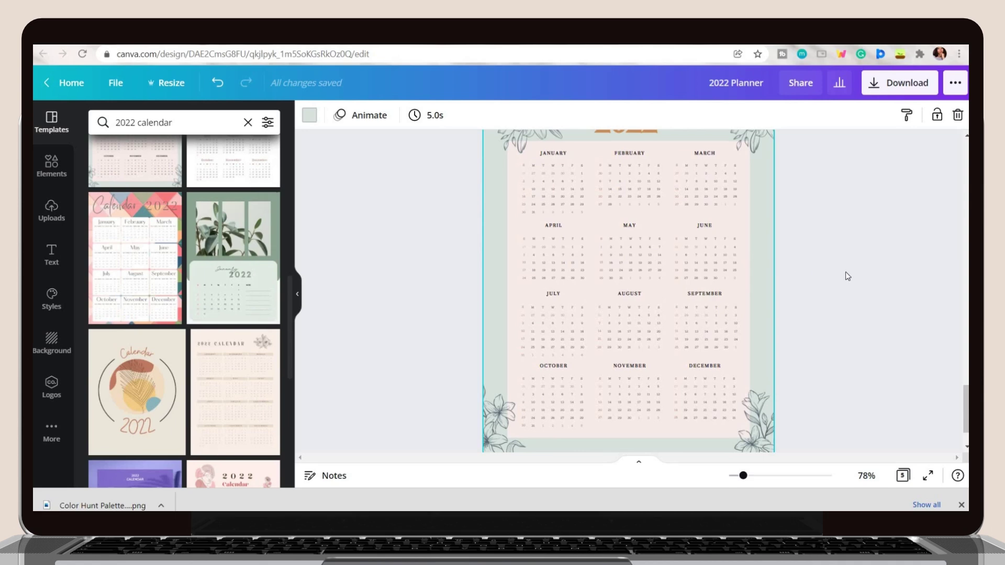
{"action": "scroll", "coordinate": [590, 269], "scroll_direction": "up", "scroll_amount": 2}
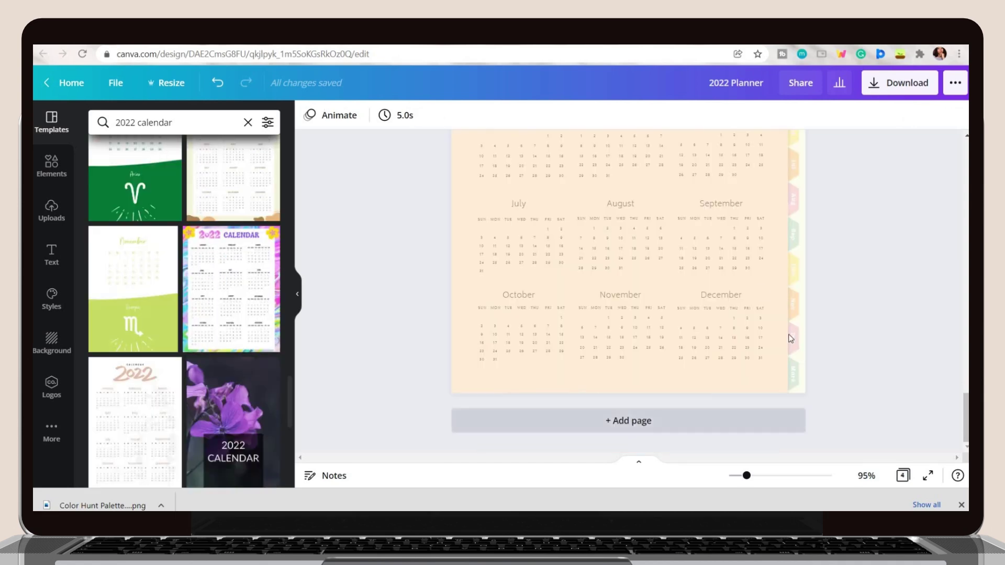
Duplicate calendar page 4 and delete the grouped monthly calendars from the copy.
{"action": "scroll", "coordinate": [747, 186], "scroll_direction": "up", "scroll_amount": 2}
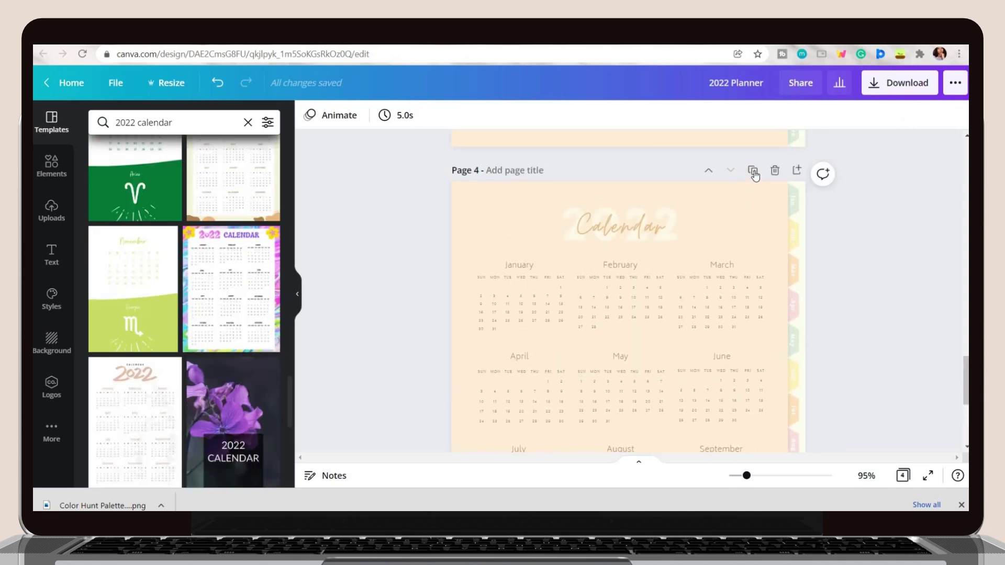
{"action": "scroll", "coordinate": [872, 245], "scroll_direction": "down", "scroll_amount": 10}
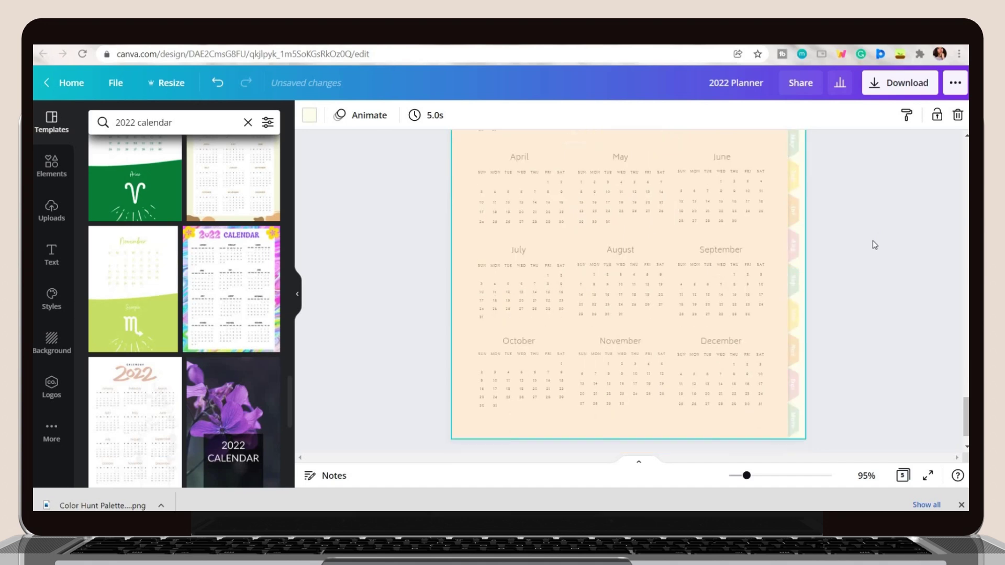
{"action": "scroll", "coordinate": [621, 208], "scroll_direction": "up", "scroll_amount": 8}
{"action": "left_click", "coordinate": [712, 271]}
{"action": "left_click", "coordinate": [957, 116]}
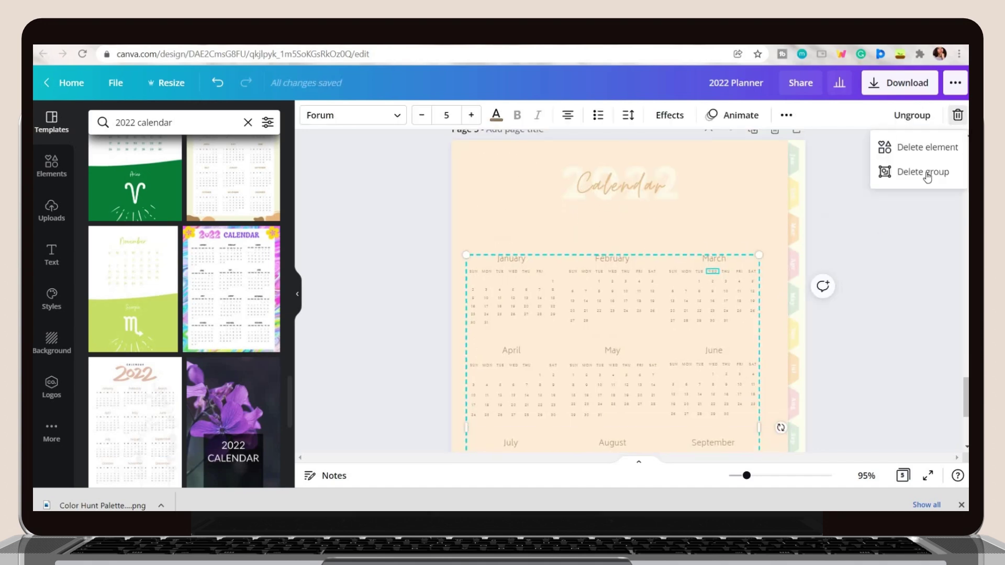
{"action": "left_click", "coordinate": [924, 170]}
Search the templates for "monthly goals" and add the beige Monthly Goals template with twelve month boxes as a new page.
{"action": "left_click", "coordinate": [141, 123]}
{"action": "type", "text": "mont"}
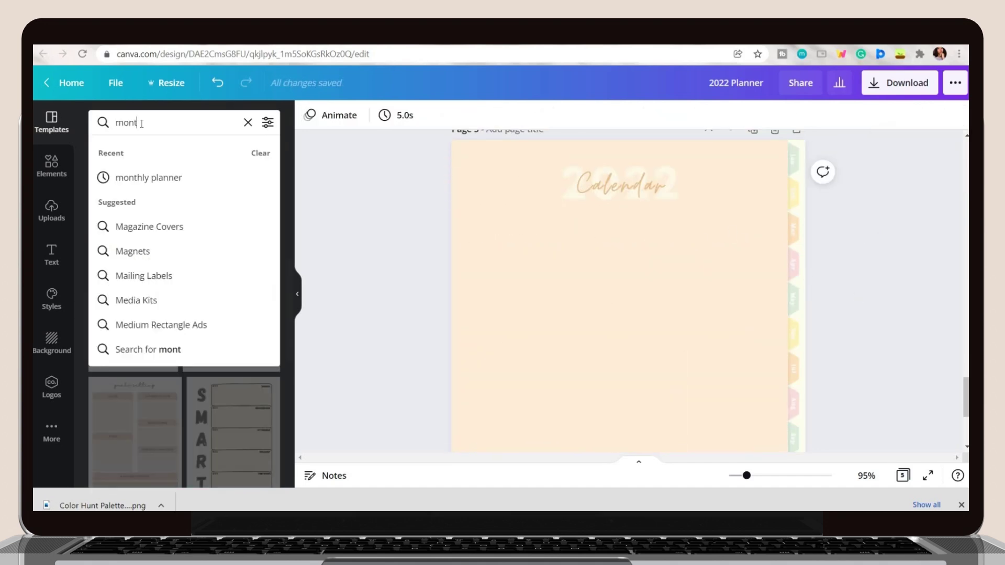
{"action": "type", "text": "hly goals"}
{"action": "key", "text": "Return"}
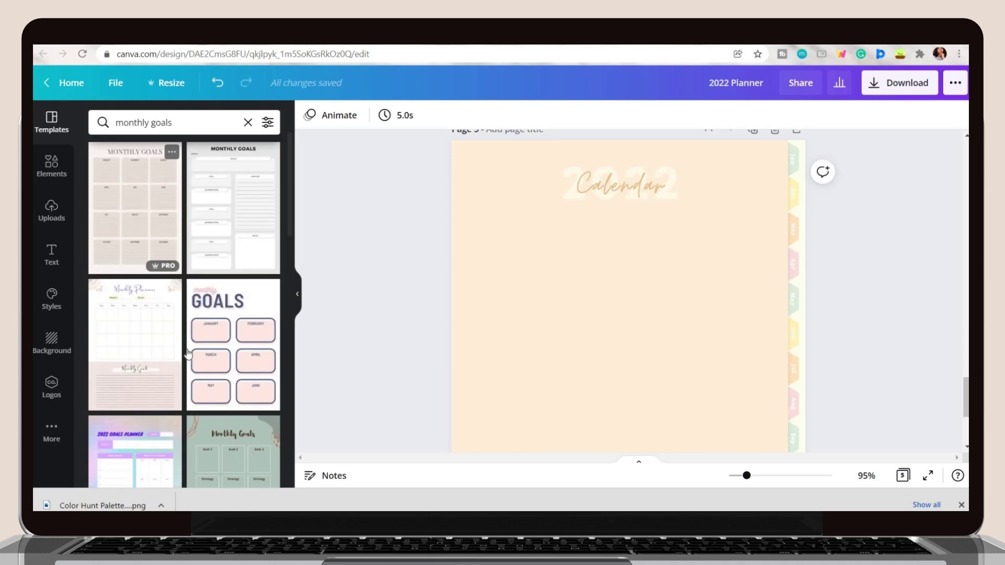
{"action": "scroll", "coordinate": [188, 353], "scroll_direction": "down", "scroll_amount": 5}
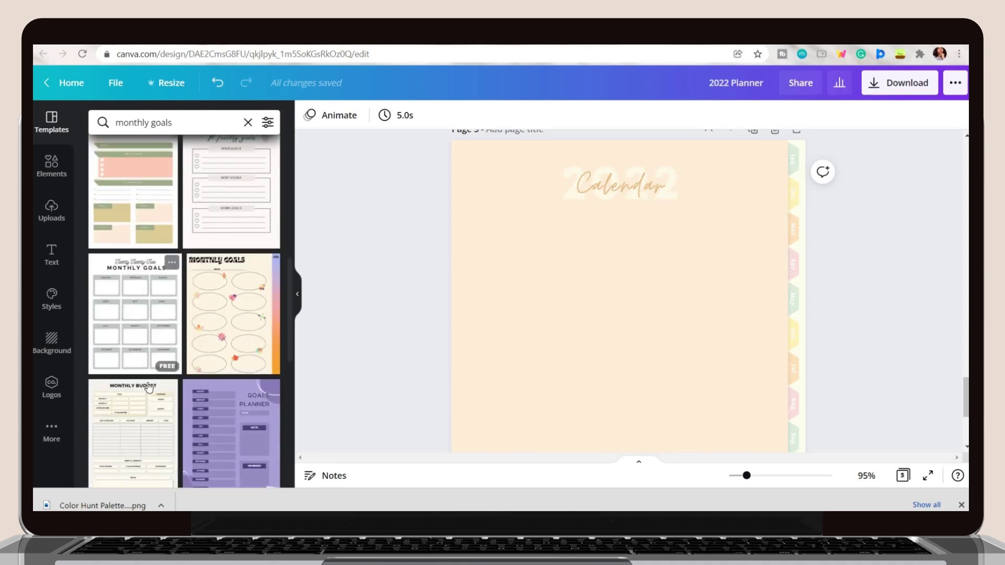
{"action": "left_click", "coordinate": [149, 388]}
Retitle page 5 as Goals and paste the twelve month boxes from the Monthly Goals template below the title, resized and centred.
{"action": "left_click", "coordinate": [597, 308]}
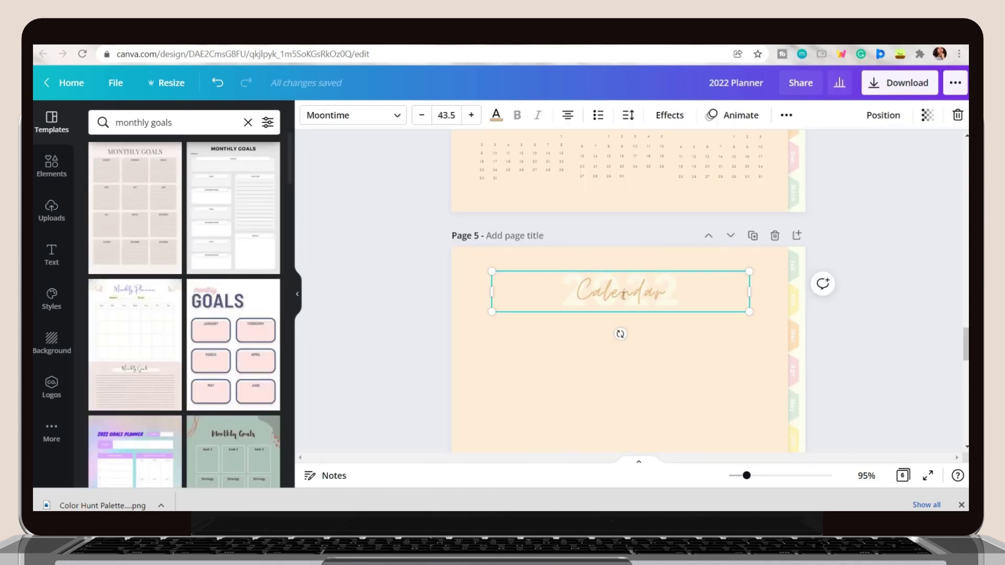
{"action": "double_click", "coordinate": [628, 294]}
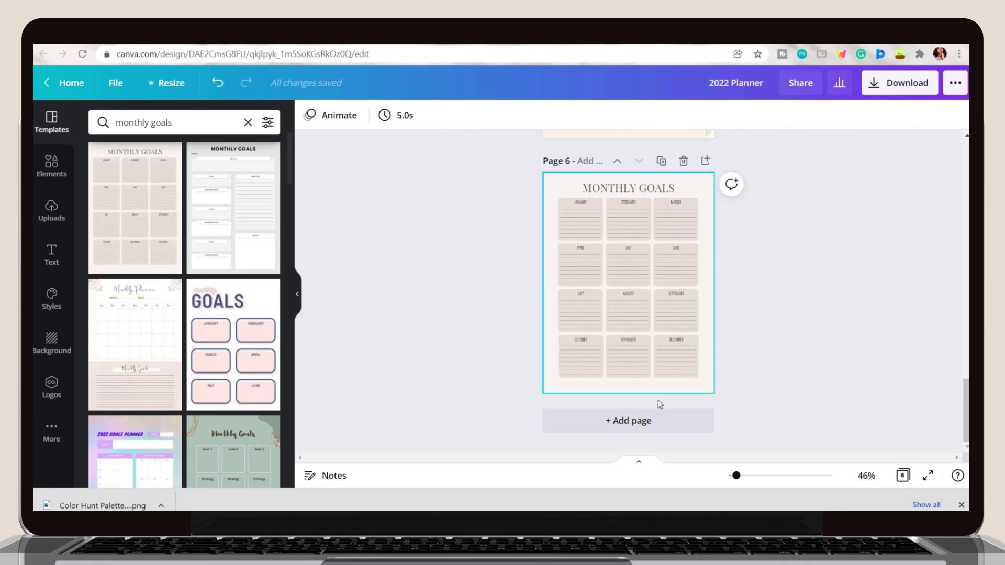
{"action": "scroll", "coordinate": [659, 404], "scroll_direction": "up", "scroll_amount": 2}
{"action": "left_click_drag", "start_coordinate": [511, 176], "coordinate": [743, 430]}
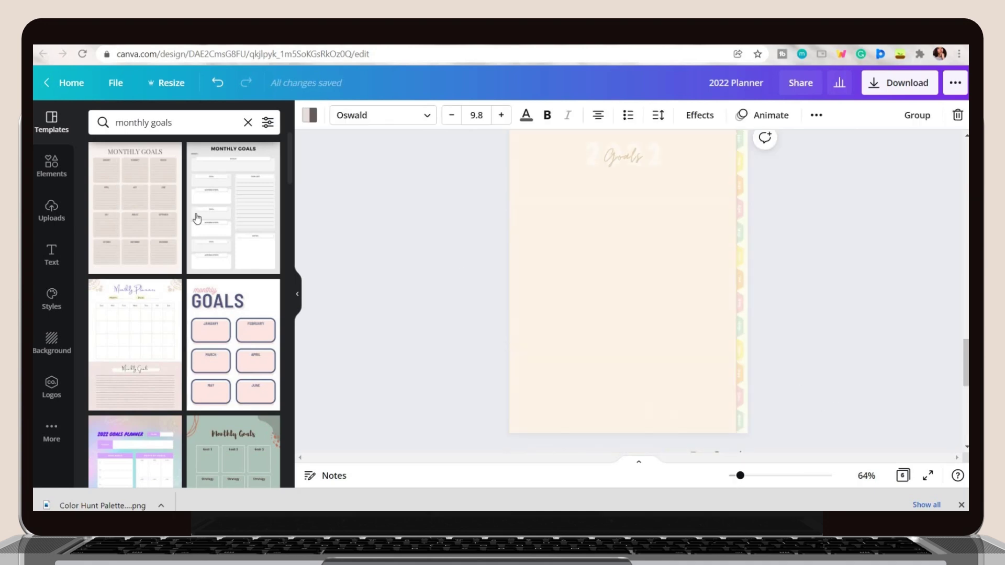
{"action": "left_click", "coordinate": [657, 228]}
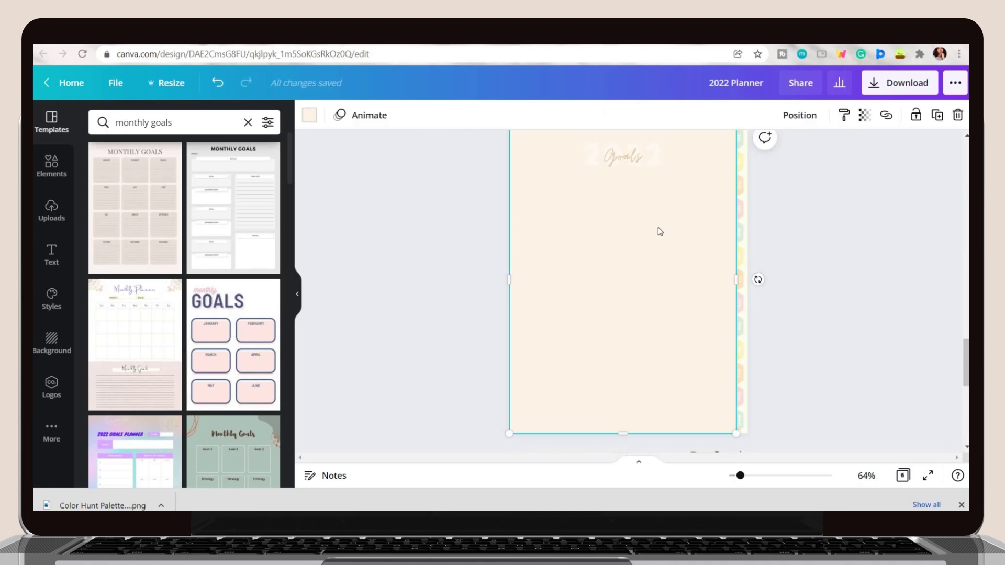
{"action": "key", "text": "ctrl+v"}
{"action": "left_click_drag", "start_coordinate": [718, 411], "coordinate": [714, 406]}
{"action": "left_click_drag", "start_coordinate": [628, 278], "coordinate": [620, 276]}
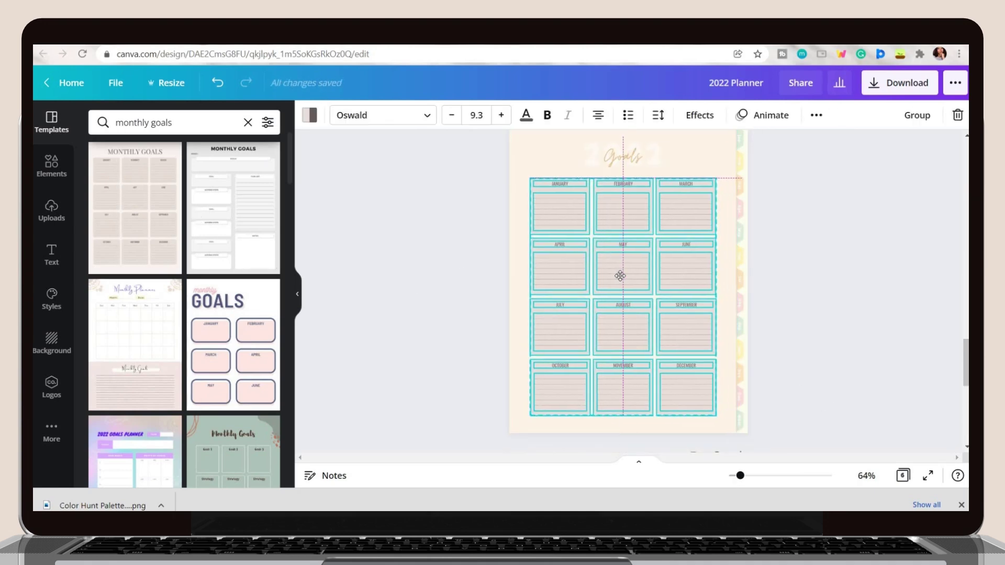
Fill the January box pale green, February yellow, March peach and April pink on the Goals page.
{"action": "scroll", "coordinate": [732, 314], "scroll_direction": "up", "scroll_amount": 2}
{"action": "scroll", "coordinate": [837, 335], "scroll_direction": "down", "scroll_amount": 2}
{"action": "left_click", "coordinate": [858, 355]}
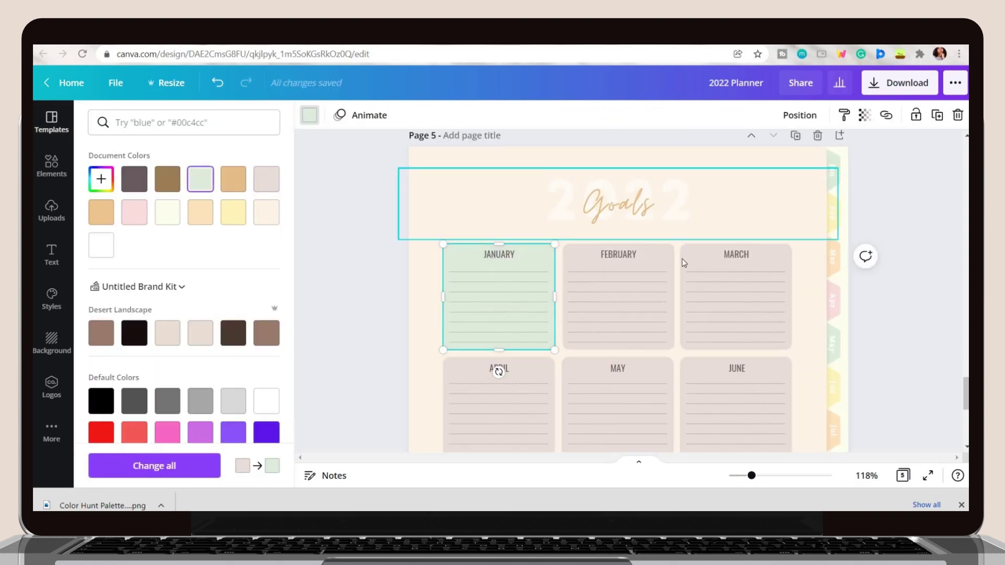
{"action": "left_click", "coordinate": [669, 262]}
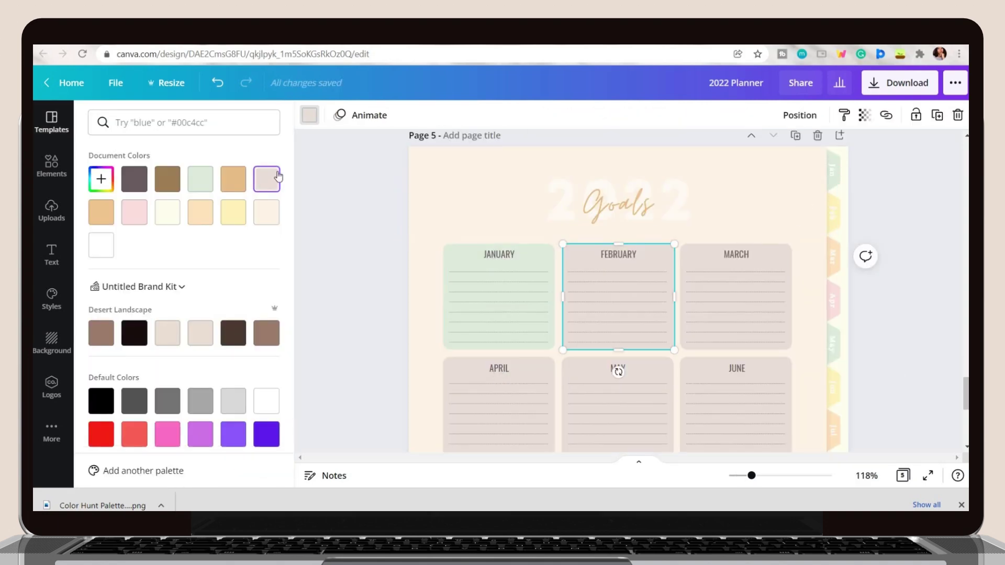
{"action": "left_click", "coordinate": [233, 212]}
{"action": "left_click", "coordinate": [736, 299]}
{"action": "left_click", "coordinate": [200, 212]}
{"action": "left_click", "coordinate": [498, 403]}
{"action": "left_click", "coordinate": [133, 212]}
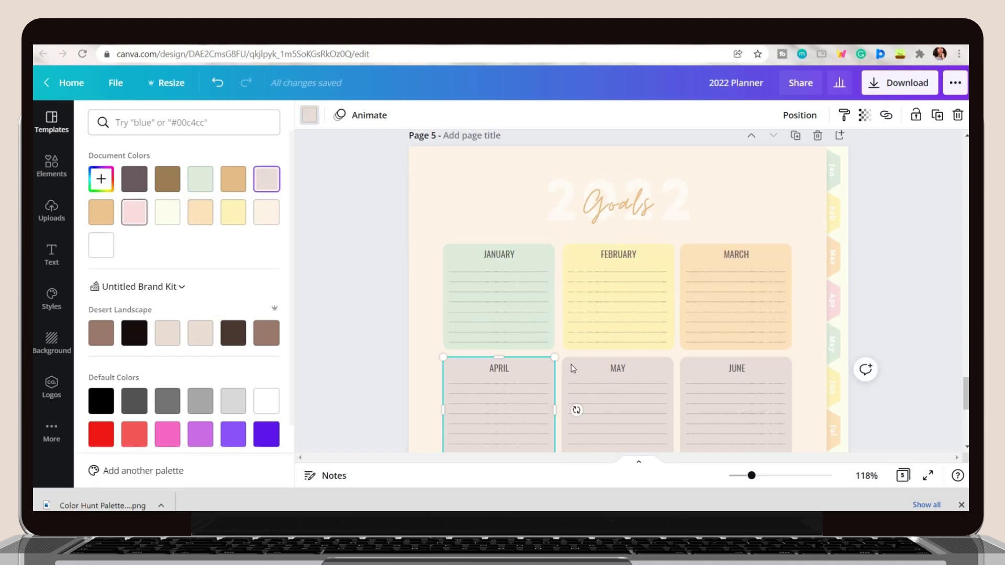
Recolour the remaining month boxes, with May pale green, June yellow, July peach, August pink and September pale green.
{"action": "left_click", "coordinate": [574, 403]}
{"action": "left_click", "coordinate": [201, 179]}
{"action": "left_click", "coordinate": [233, 212]}
{"action": "scroll", "coordinate": [811, 225], "scroll_direction": "down", "scroll_amount": 5}
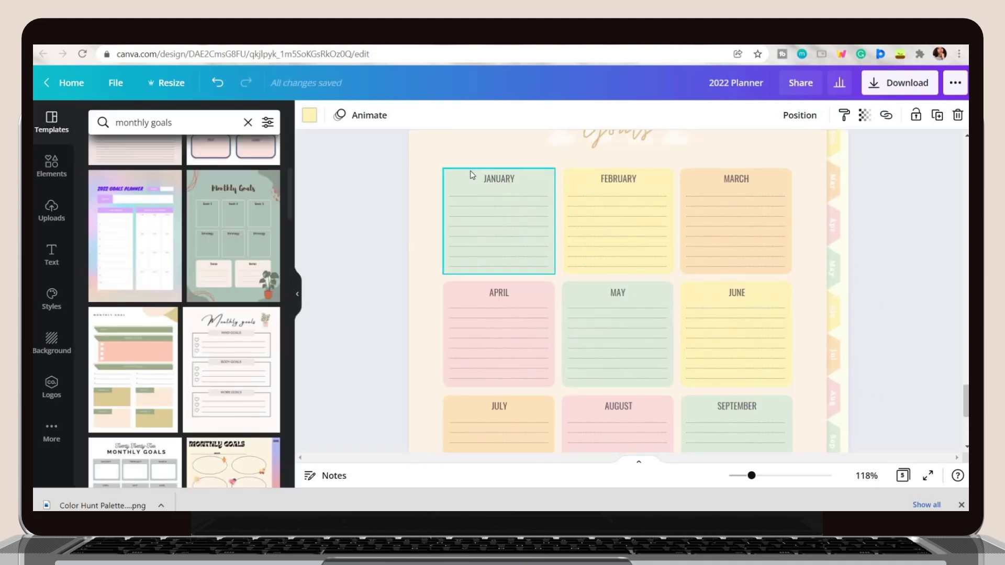
Restyle the month headings in golden orange and make the coloured month boxes more transparent.
{"action": "left_click", "coordinate": [618, 178], "text": "shift"}
{"action": "left_click", "coordinate": [446, 171]}
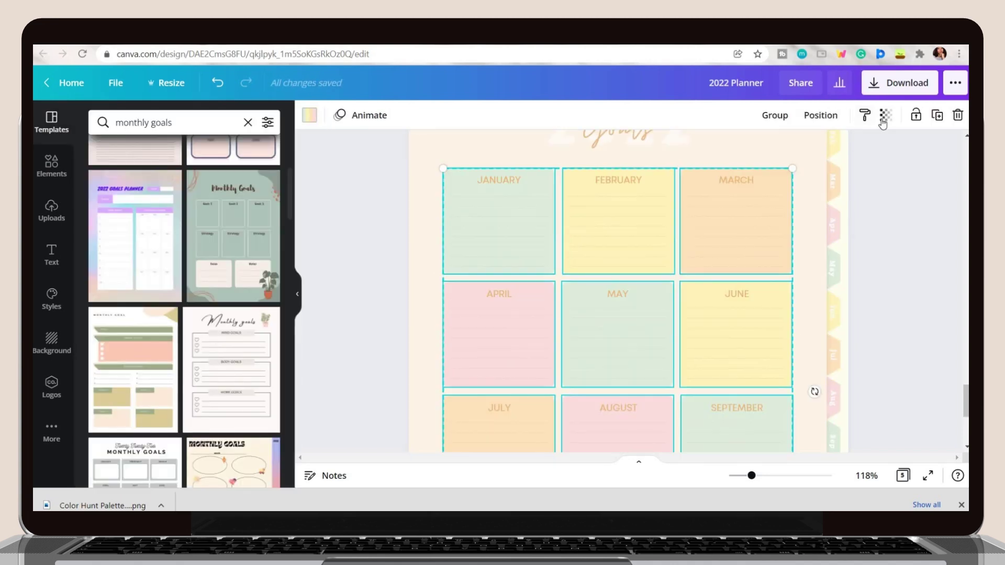
{"action": "left_click", "coordinate": [885, 116]}
{"action": "left_click_drag", "start_coordinate": [846, 155], "coordinate": [821, 153]}
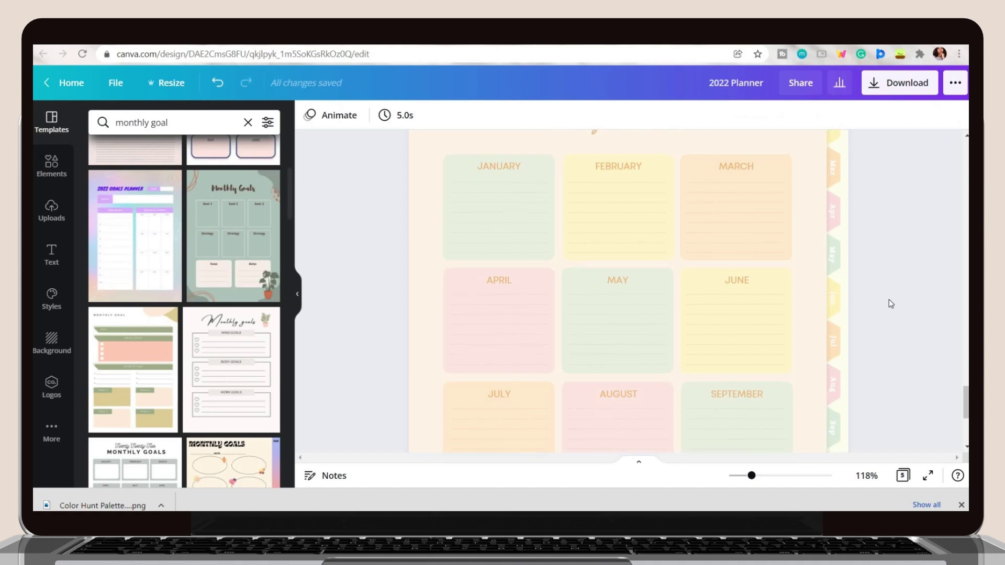
{"action": "scroll", "coordinate": [890, 300], "scroll_direction": "down", "scroll_amount": 3}
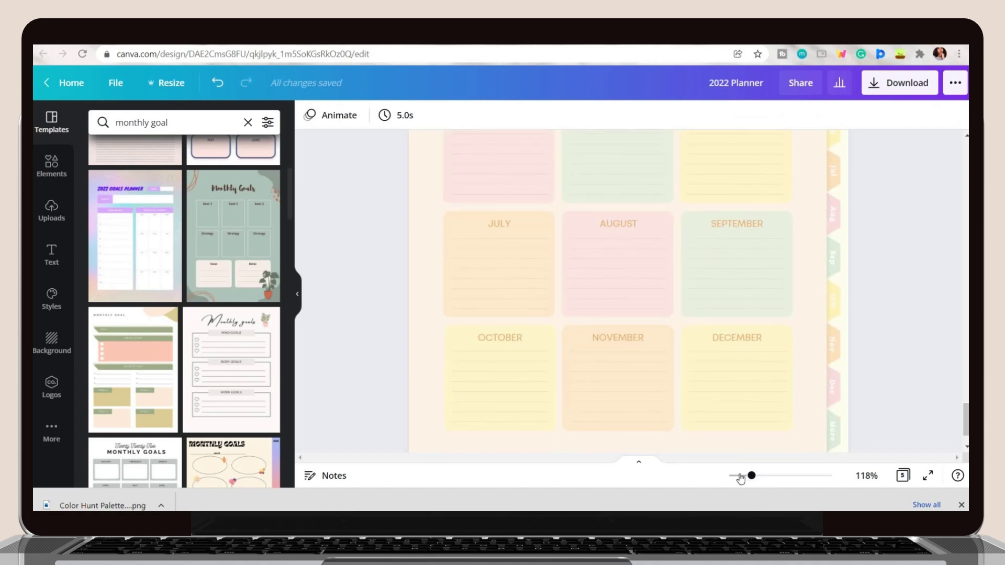
{"action": "left_click_drag", "start_coordinate": [740, 478], "coordinate": [738, 476]}
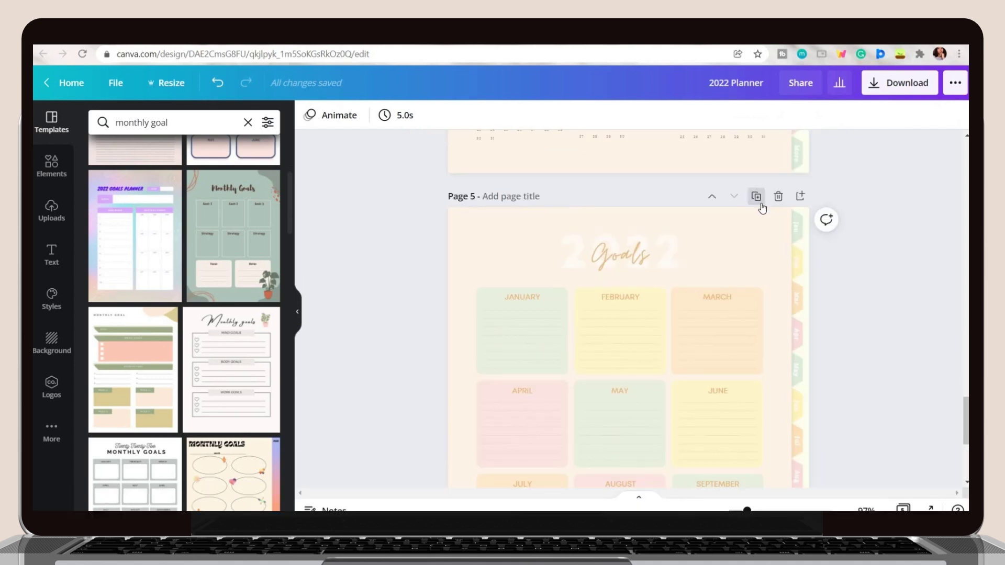
Duplicate the Goals page, clear the copy down to its background and month tabs, and add another such blank page as page 7.
{"action": "left_click", "coordinate": [756, 196]}
{"action": "left_click_drag", "start_coordinate": [472, 233], "coordinate": [772, 433]}
{"action": "scroll", "coordinate": [733, 400], "scroll_direction": "down", "scroll_amount": 5}
{"action": "left_click", "coordinate": [908, 396]}
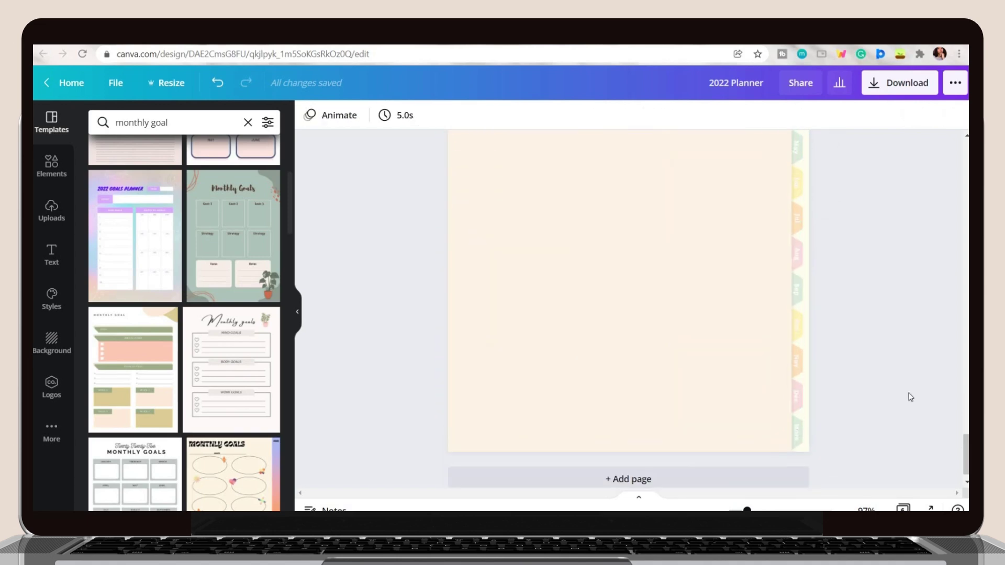
{"action": "scroll", "coordinate": [866, 378], "scroll_direction": "down", "scroll_amount": 2}
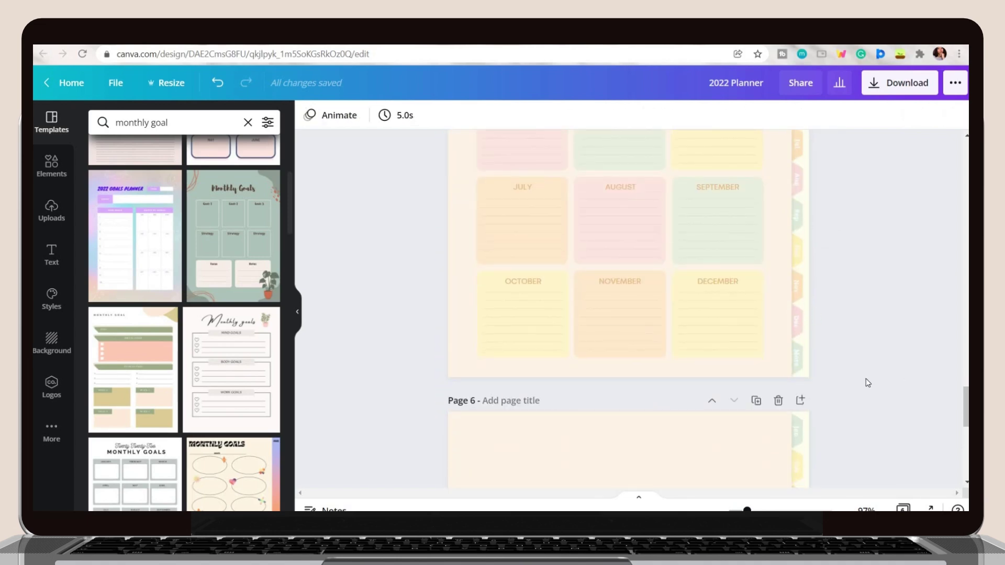
{"action": "scroll", "coordinate": [866, 382], "scroll_direction": "down", "scroll_amount": 3}
Search the templates for "monthly planner".
{"action": "left_click", "coordinate": [197, 123]}
{"action": "key", "text": "BackSpace"}
{"action": "key", "text": "BackSpace"}
{"action": "key", "text": "BackSpace"}
{"action": "key", "text": "BackSpace"}
{"action": "type", "text": "pl"}
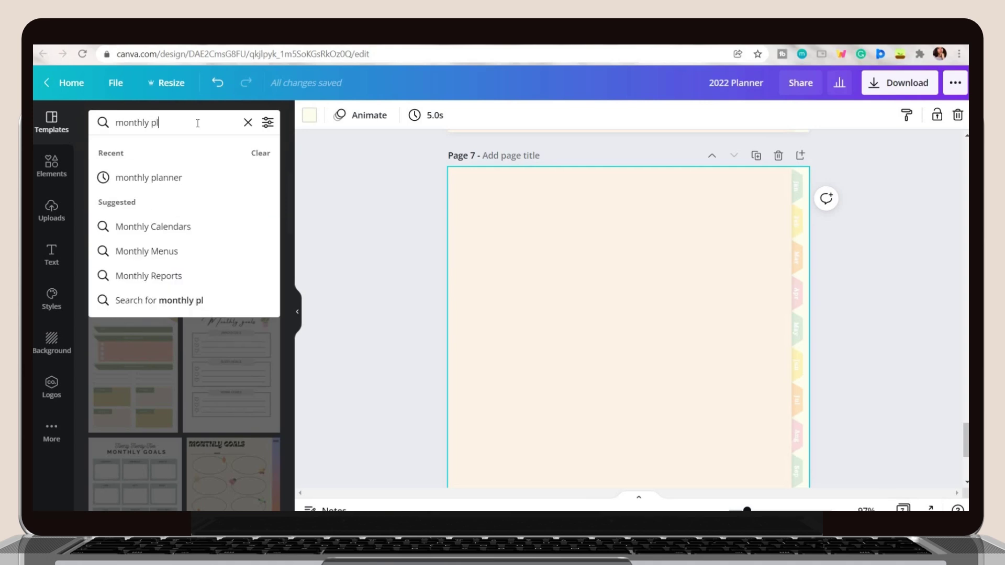
{"action": "left_click", "coordinate": [152, 175]}
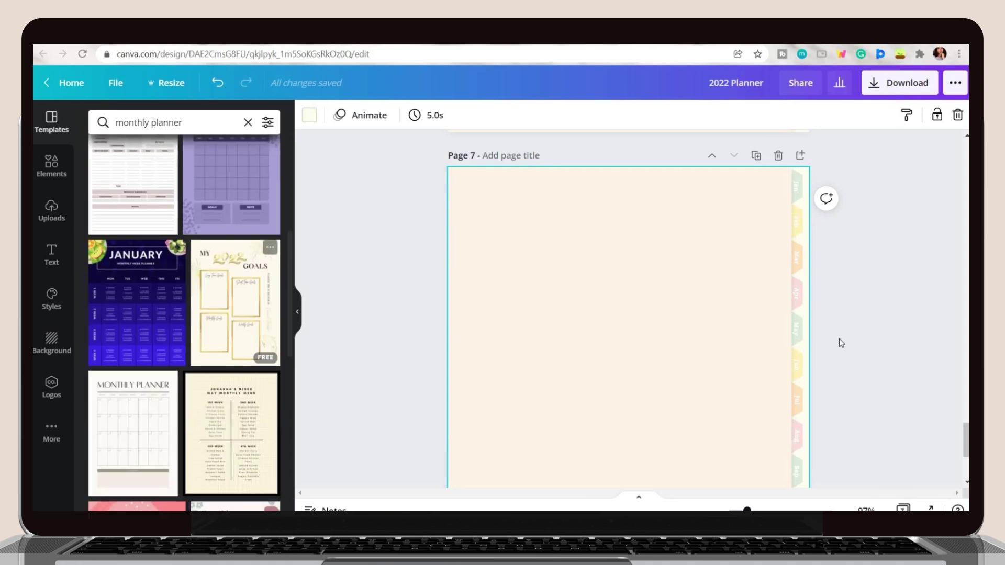
Refine the template search to "monthly planner undated" and apply the Thursday-to-Sunday page of the Undated Two Pages Spread Monthly Planner.
{"action": "left_click", "coordinate": [265, 311]}
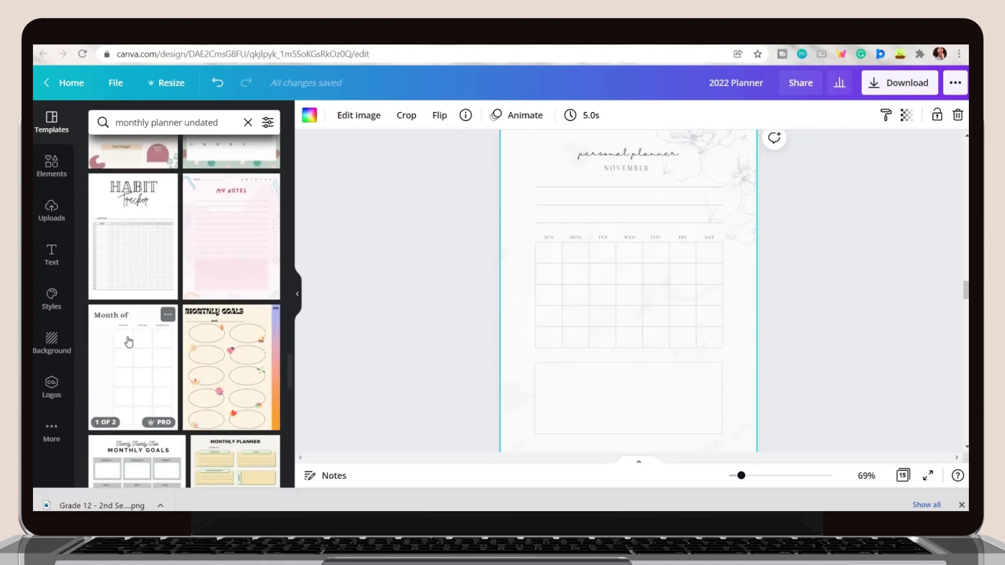
{"action": "left_click", "coordinate": [131, 338]}
{"action": "left_click", "coordinate": [139, 264]}
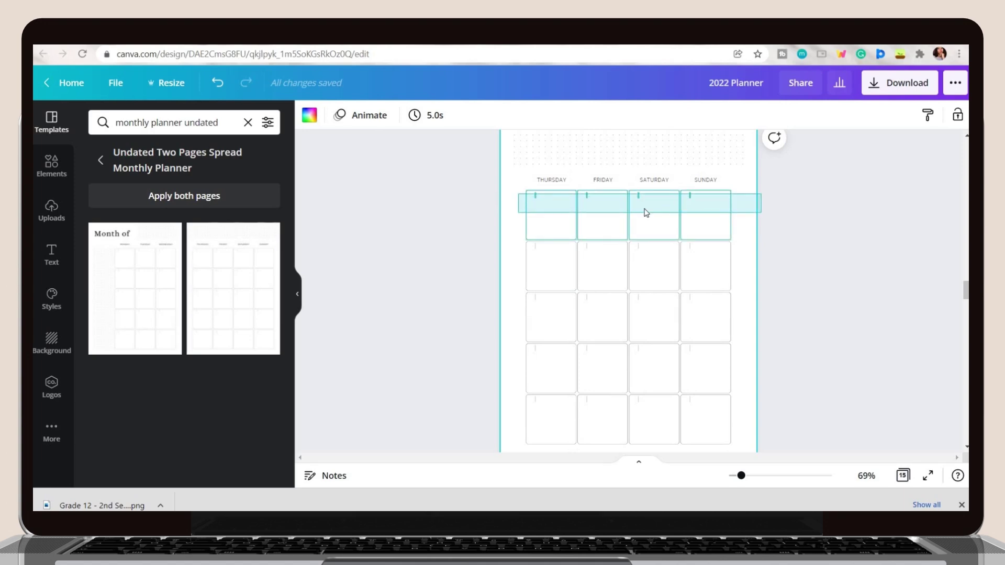
Paste the template's top row of day boxes onto page 7, extend it to seven adjoining boxes and scale the row down.
{"action": "scroll", "coordinate": [621, 253], "scroll_direction": "up", "scroll_amount": 6}
{"action": "key", "text": "ctrl+v"}
{"action": "left_click_drag", "start_coordinate": [673, 276], "coordinate": [518, 291]}
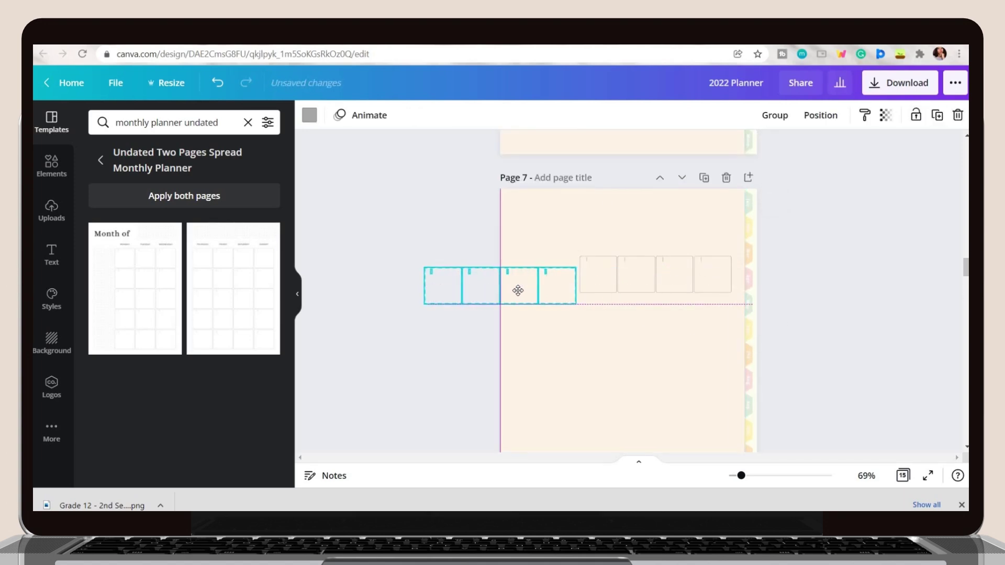
{"action": "left_click", "coordinate": [686, 334]}
{"action": "left_click", "coordinate": [525, 290]}
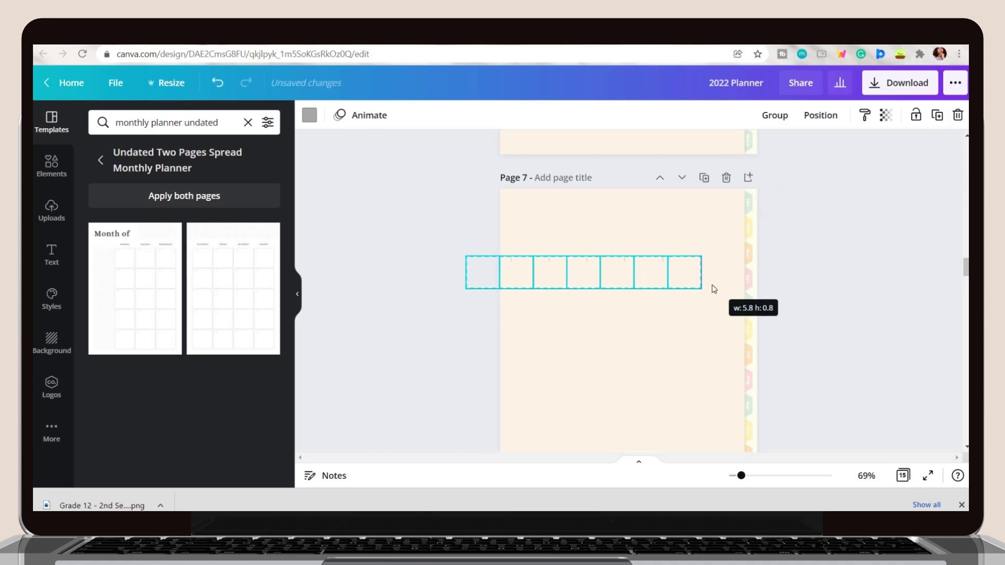